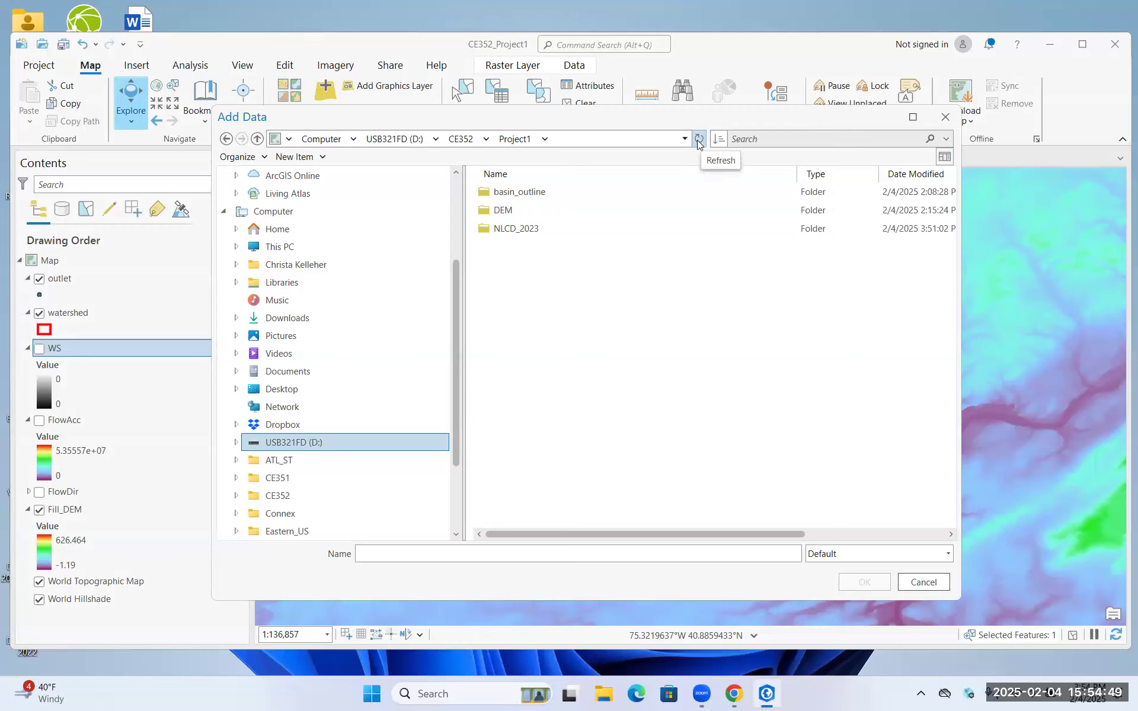
Add Annual_NLCD_LndCov_2023_CU_C1V0_AVhU5fkvFQ1s8p3UPooh.tiff from the NLCD_2023 folder to the map and calculate its statistics
click(520, 235)
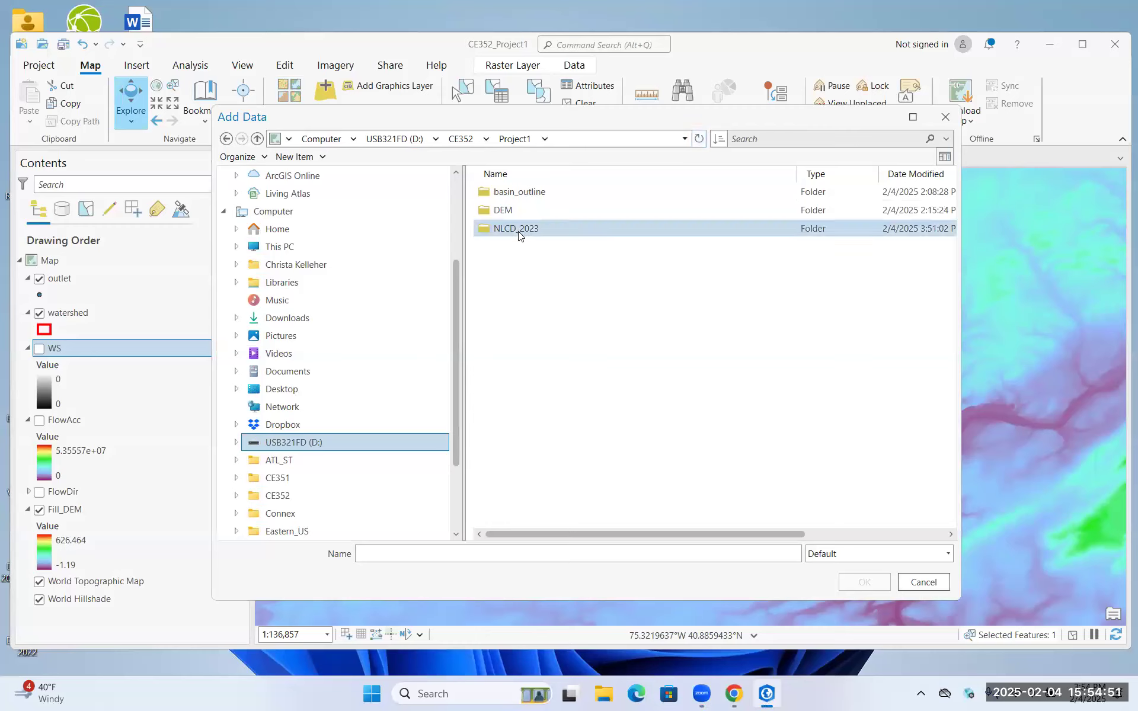
click(520, 235)
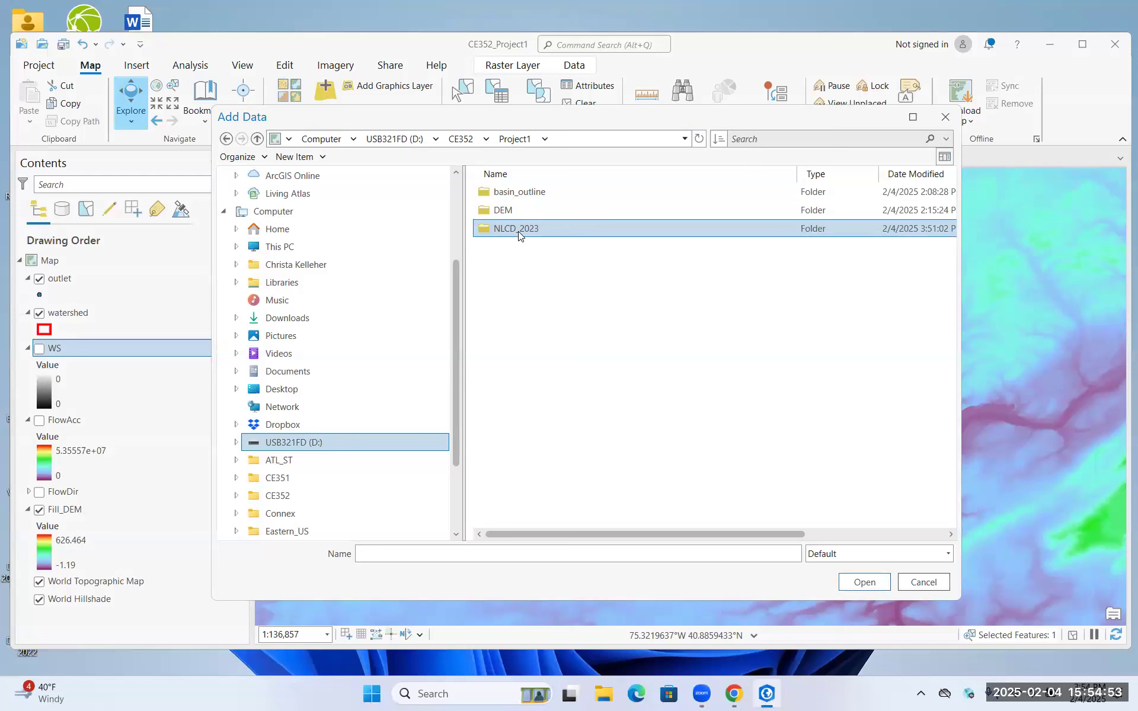
double_click(520, 235)
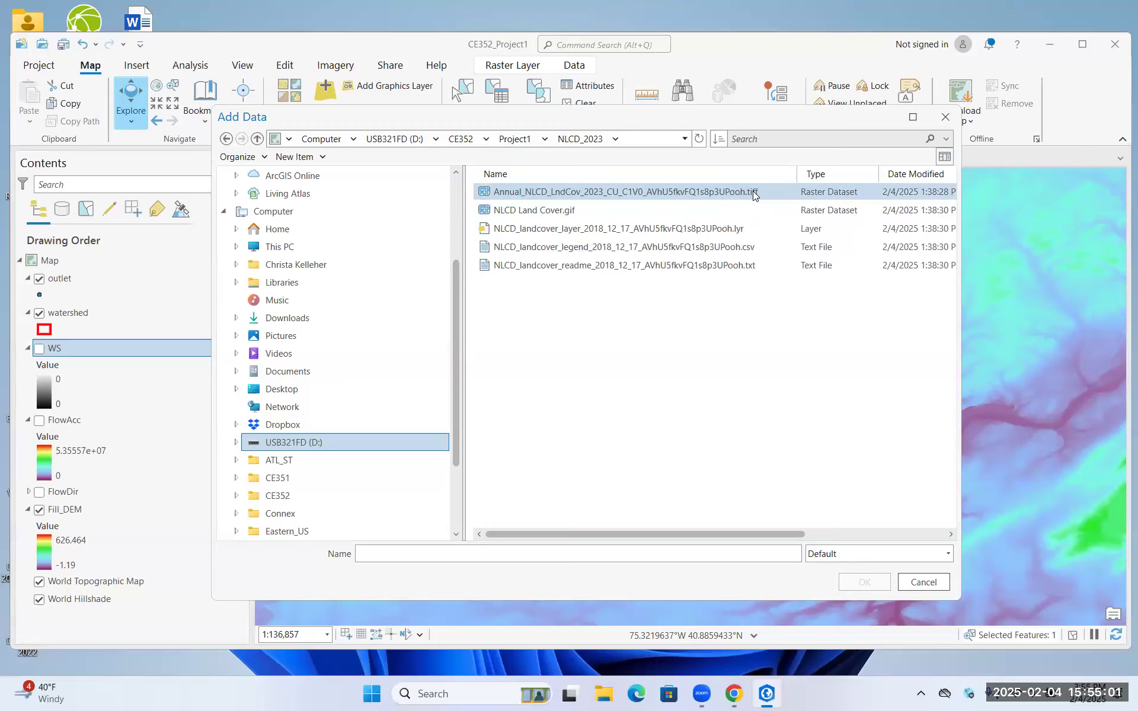
click(753, 191)
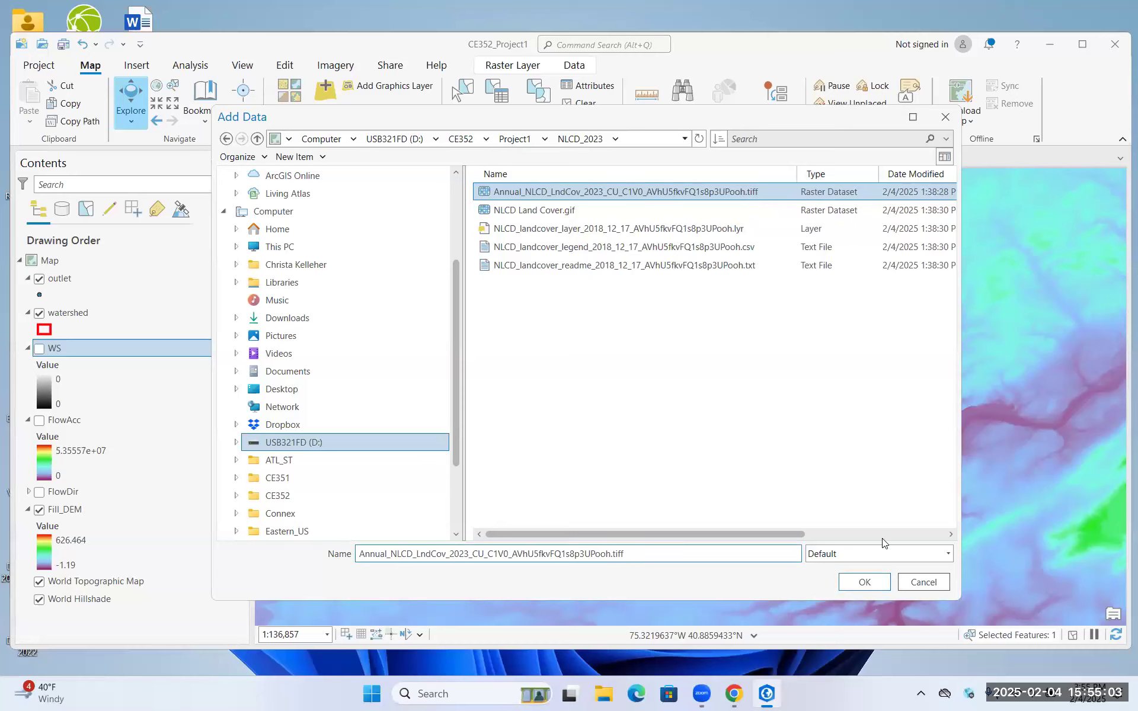
click(863, 584)
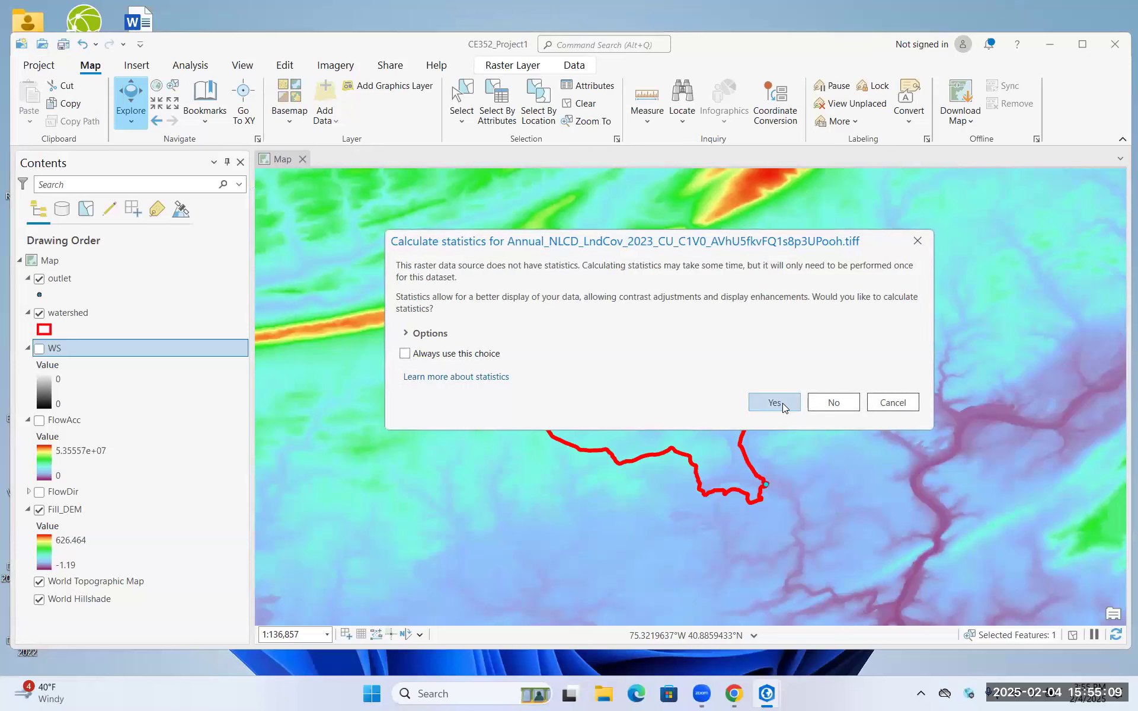
click(775, 403)
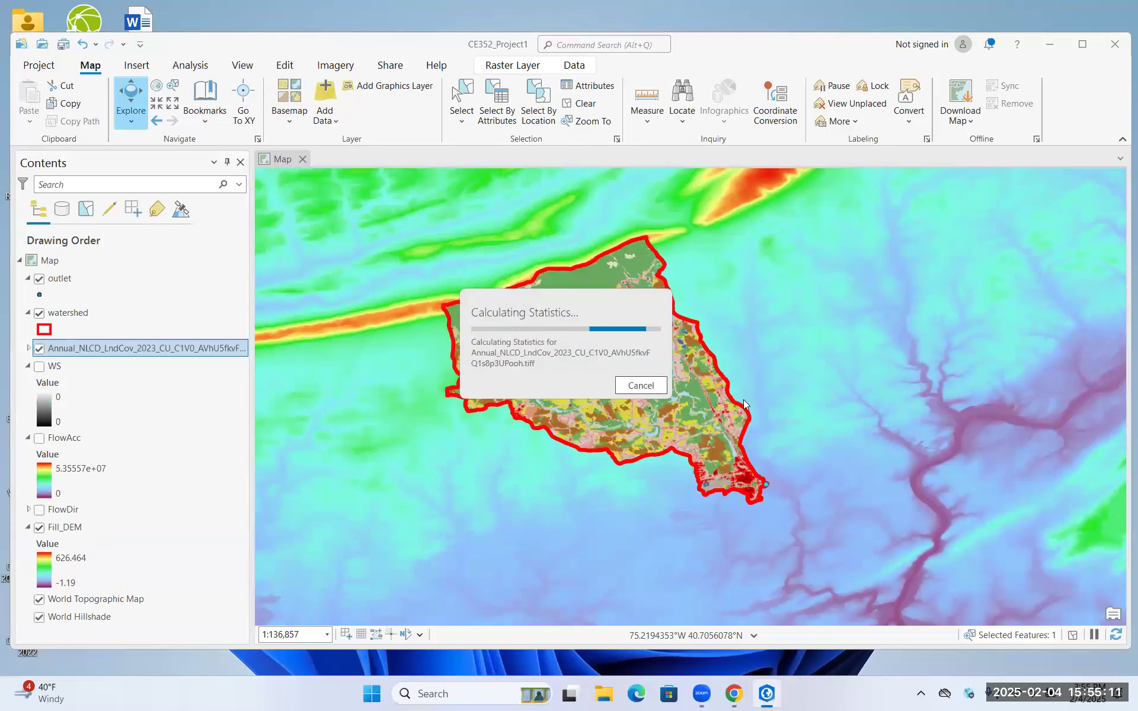
Examine the class values and colours in the NLCD land cover layer's legend, then collapse it
drag(626, 378, 636, 375)
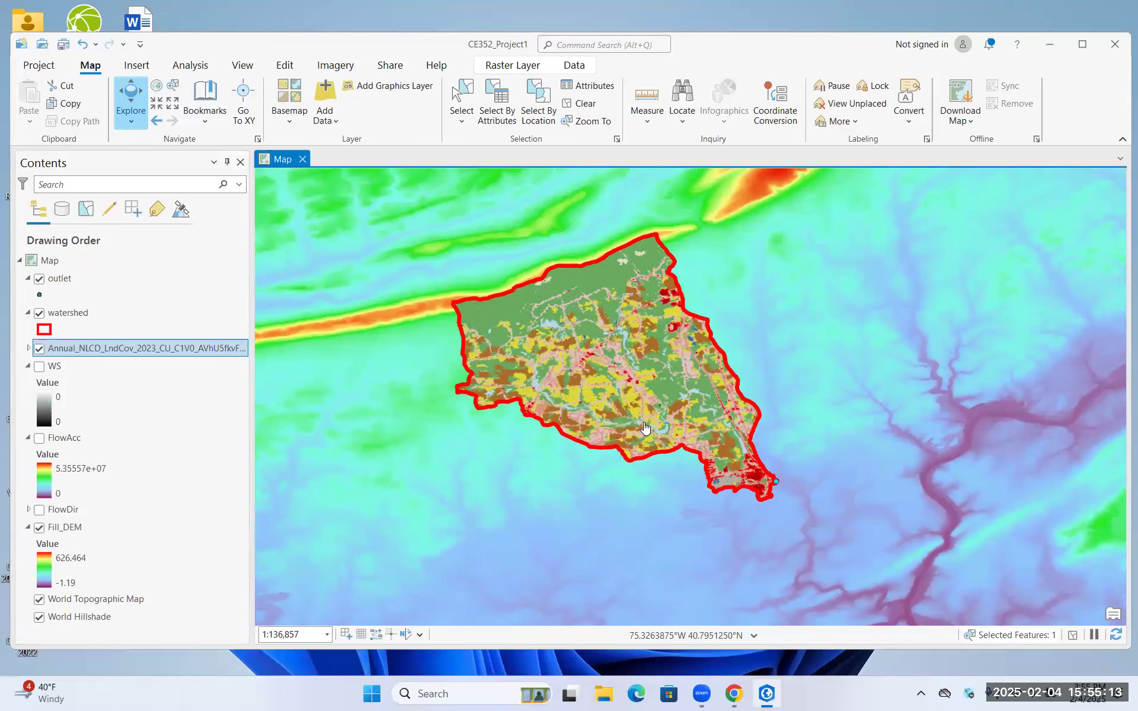
click(27, 346)
scroll(100, 396, down, 3)
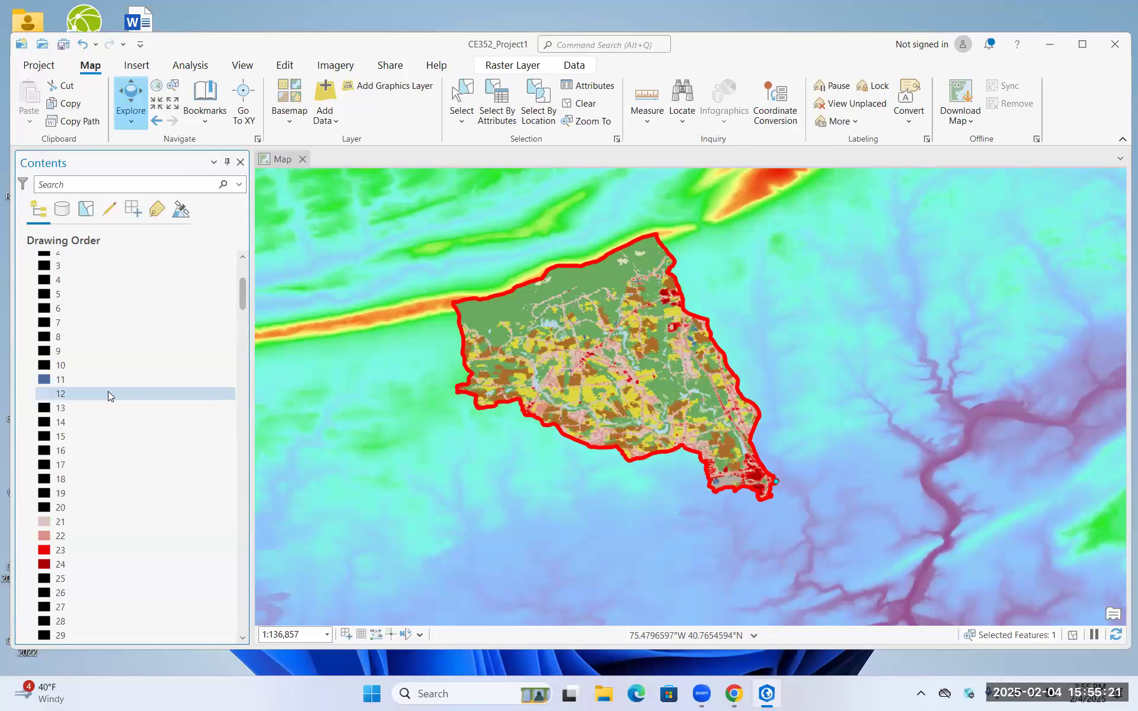
scroll(108, 396, up, 3)
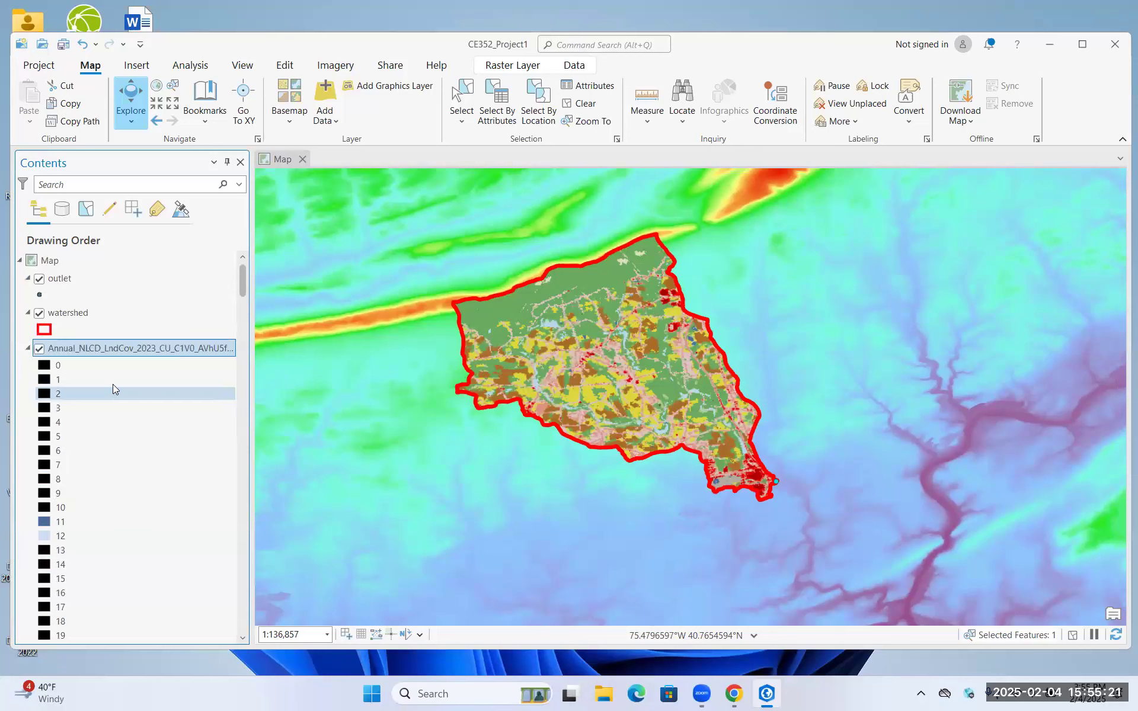
click(28, 349)
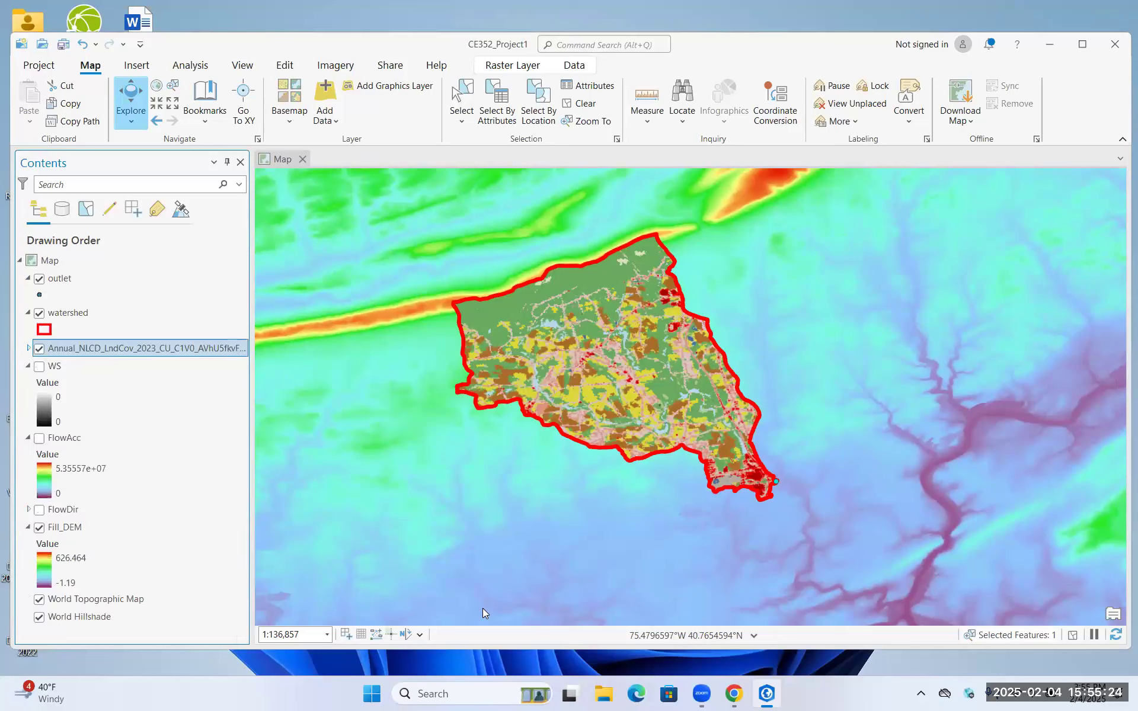
Switch to File Explorer and open NLCD_landcover_legend_2018_12_17_AVhU5fkvFQ1s8p3UPooh.csv from CE352\Project1\NLCD_2023 on the USB drive in Excel
click(615, 697)
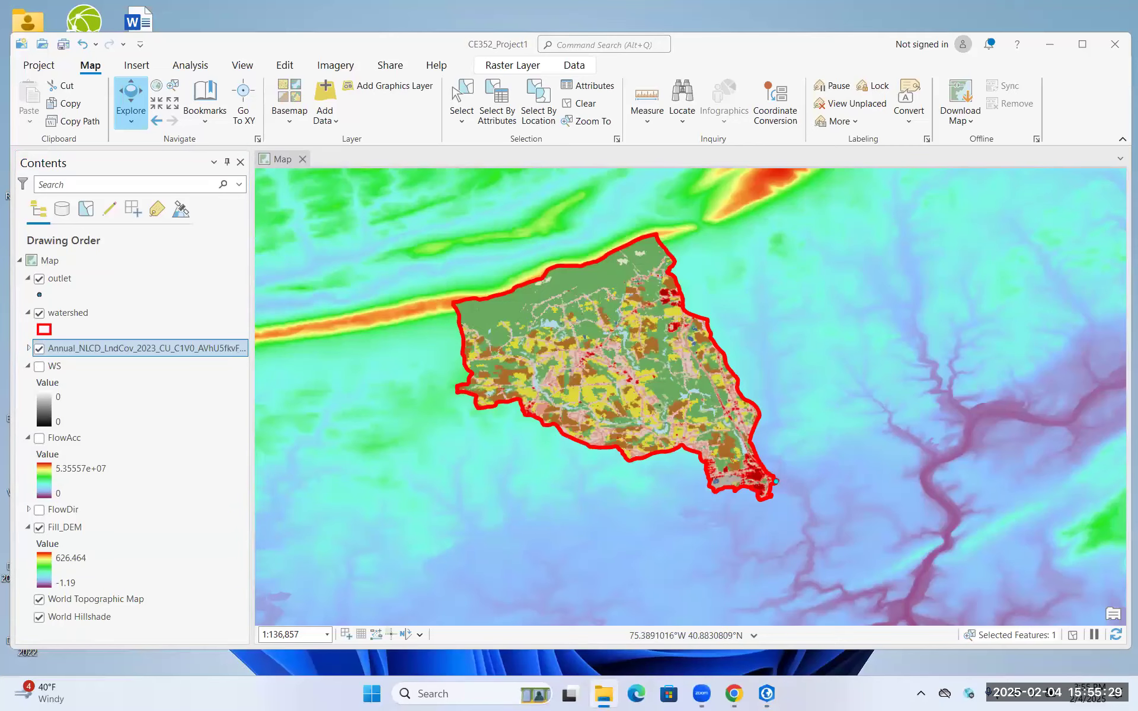
scroll(224, 368, down, 3)
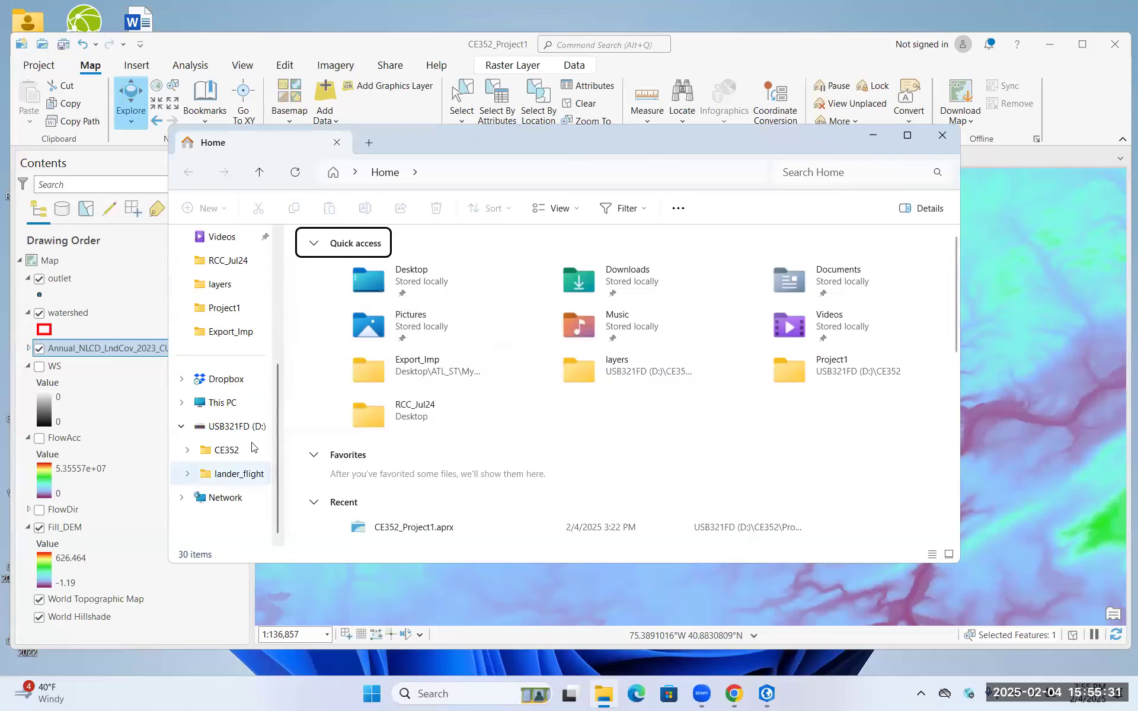
click(251, 428)
double_click(355, 267)
double_click(346, 266)
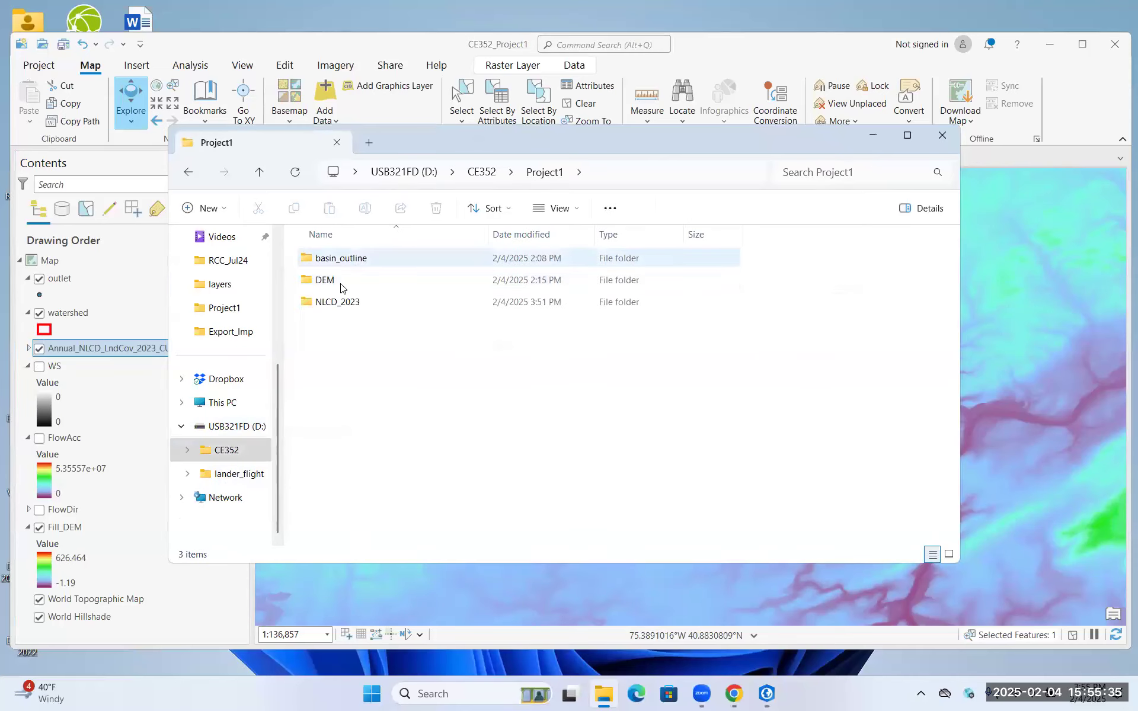
double_click(340, 305)
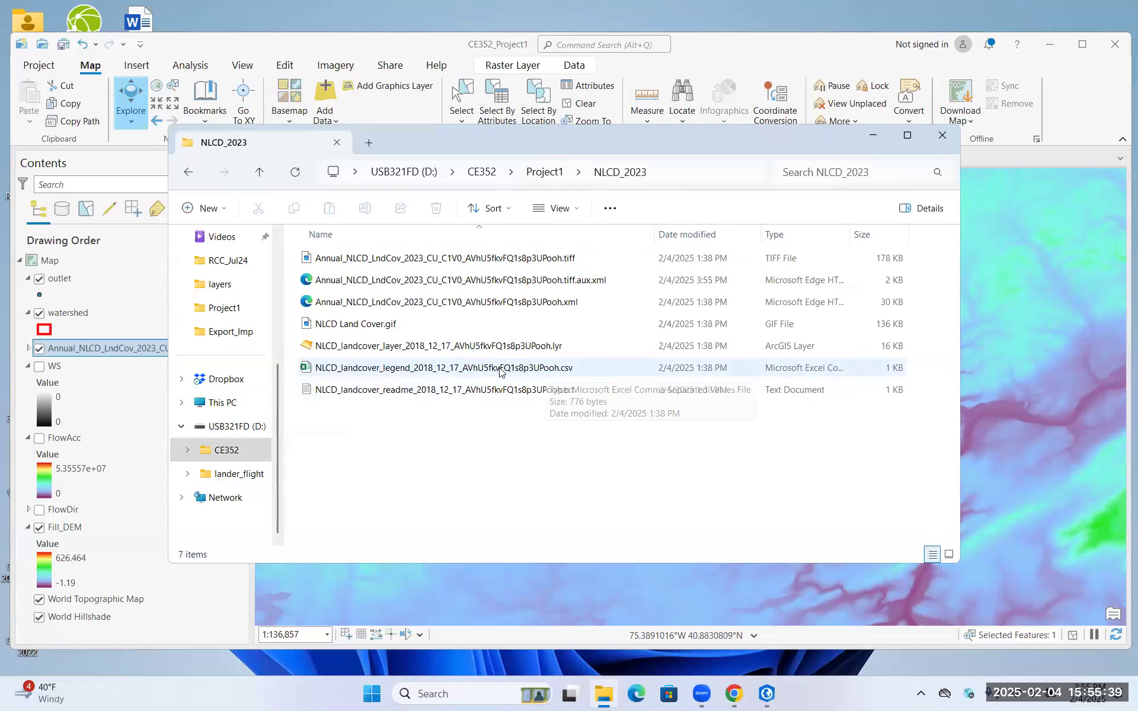
double_click(435, 368)
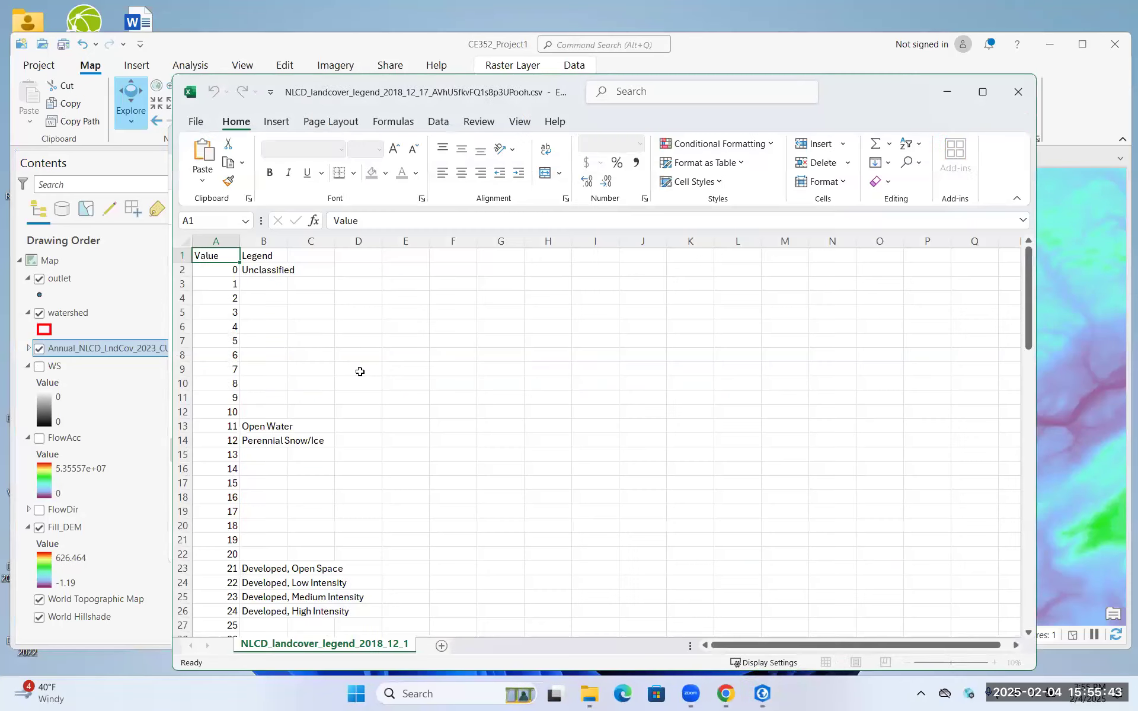
Examine which land cover classes the legend assigns to the unclassified, water, snow/ice and wetland values
click(308, 339)
drag(221, 269, 256, 270)
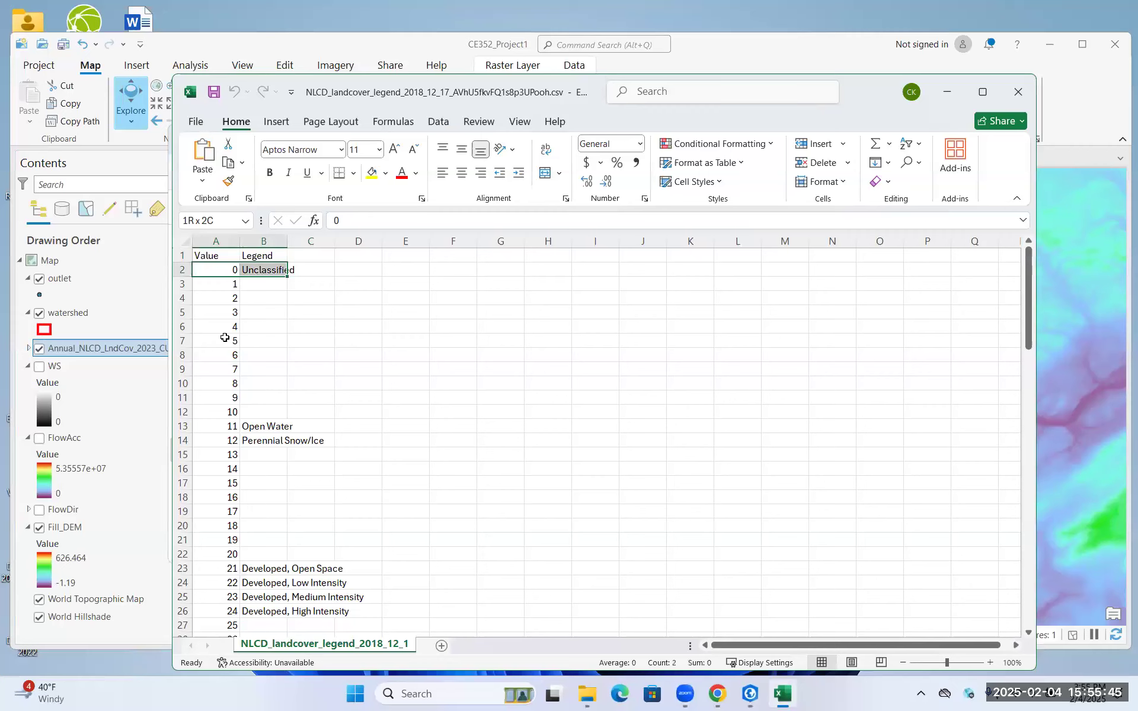
drag(212, 424, 267, 442)
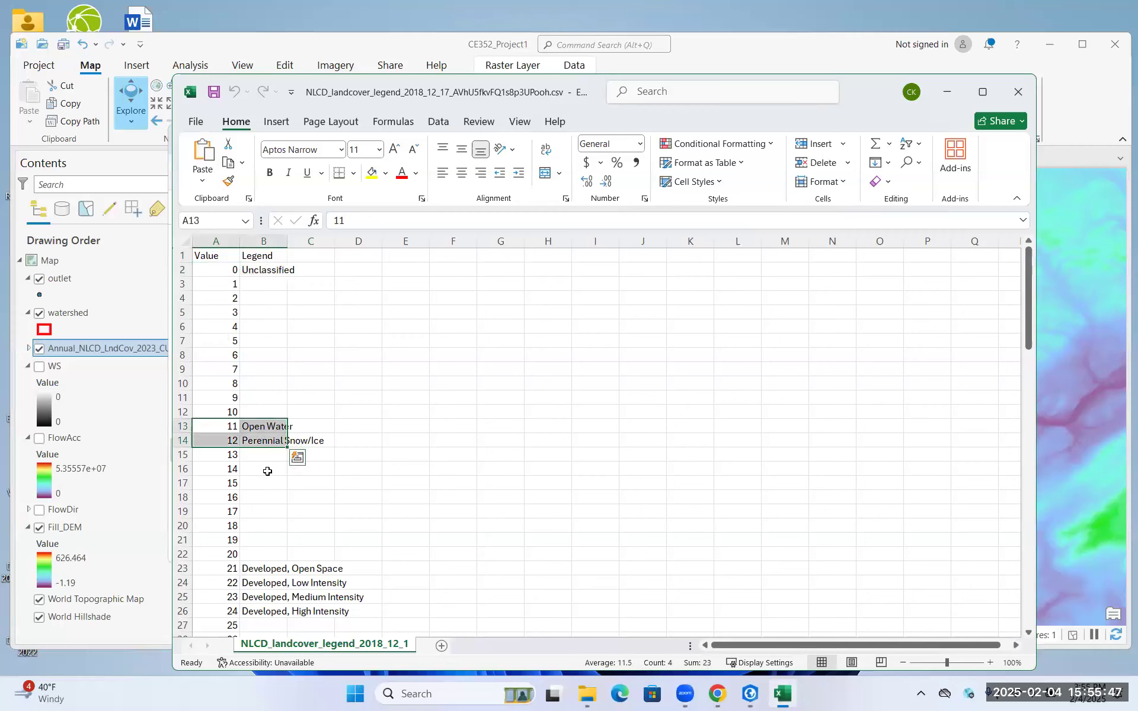
scroll(313, 434, down, 20)
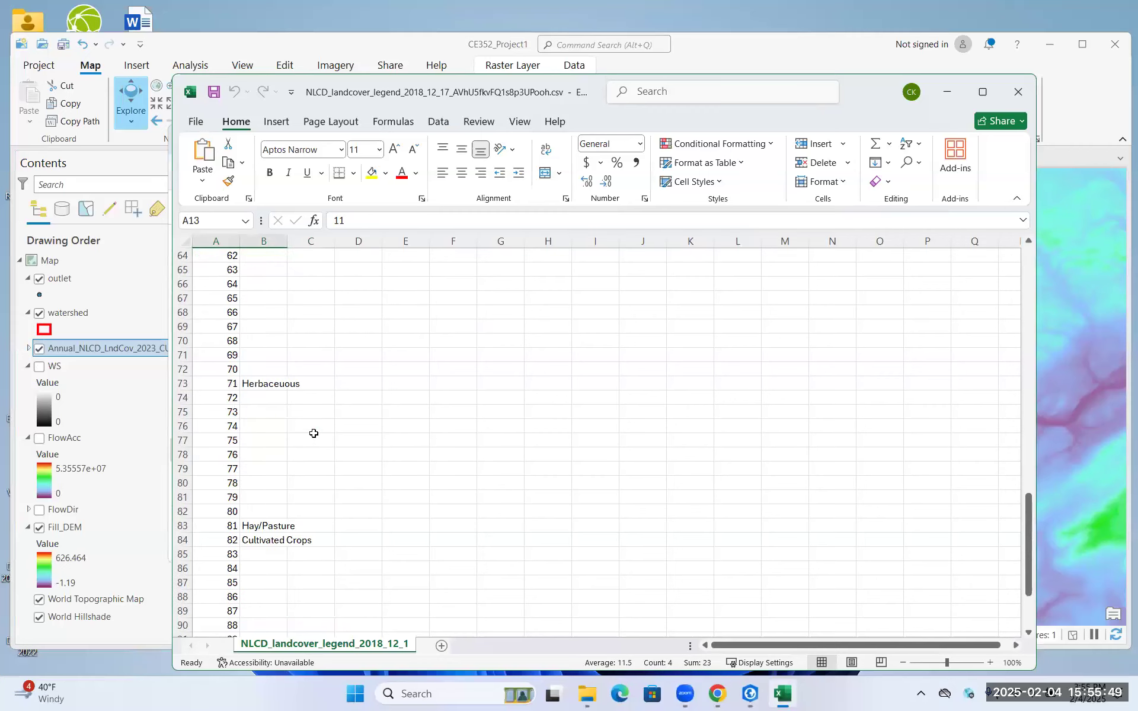
scroll(314, 434, down, 3)
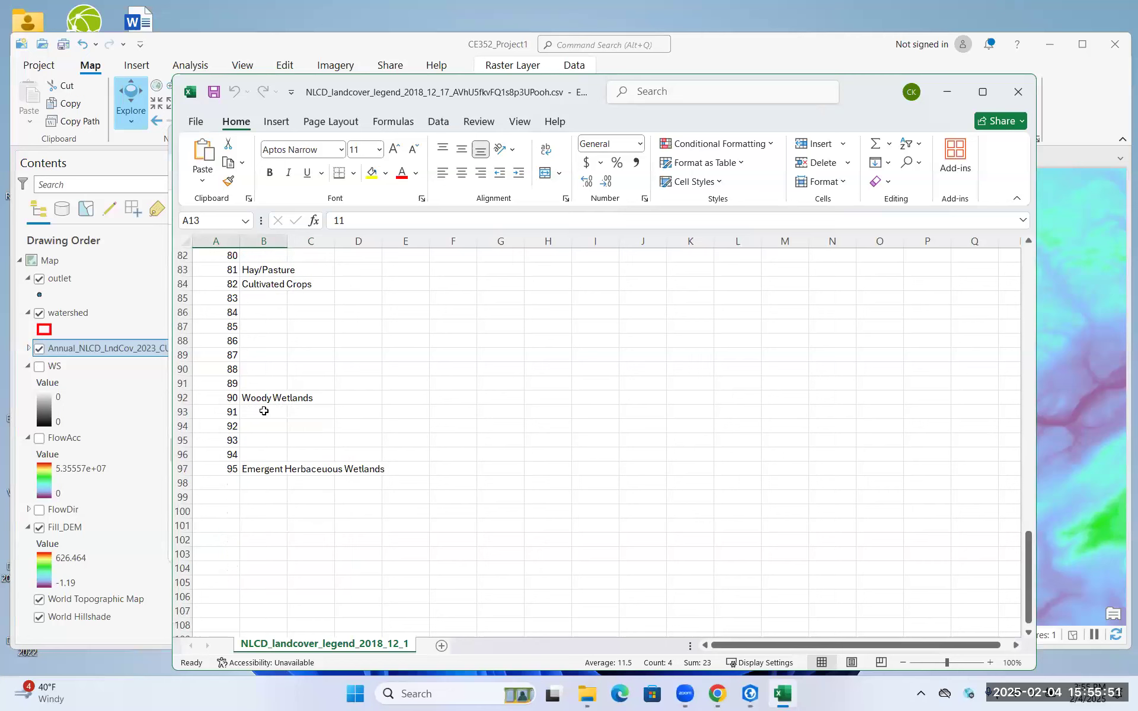
drag(259, 398, 272, 468)
click(273, 468)
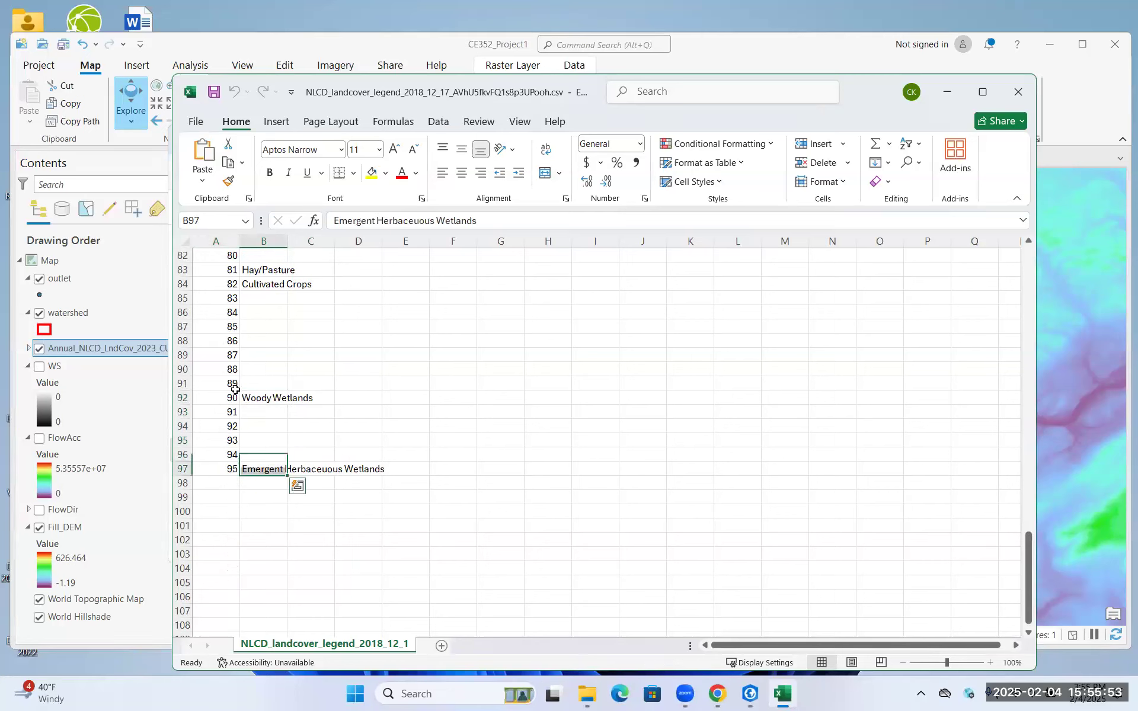
drag(230, 398, 261, 397)
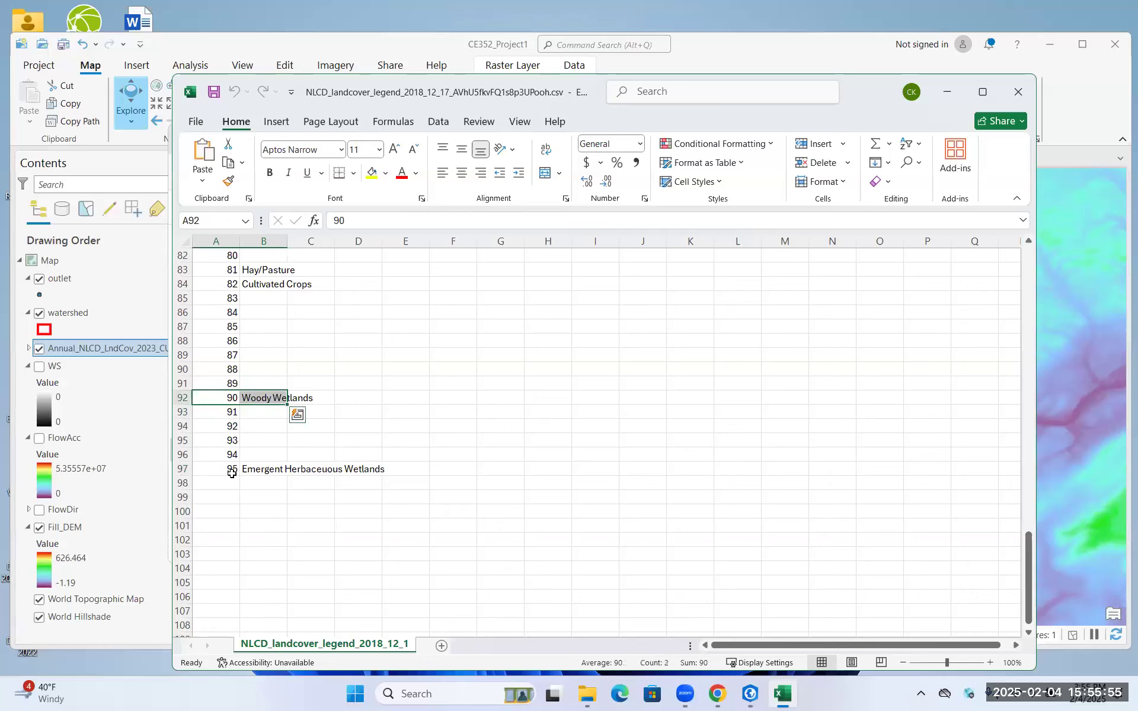
drag(234, 471, 264, 470)
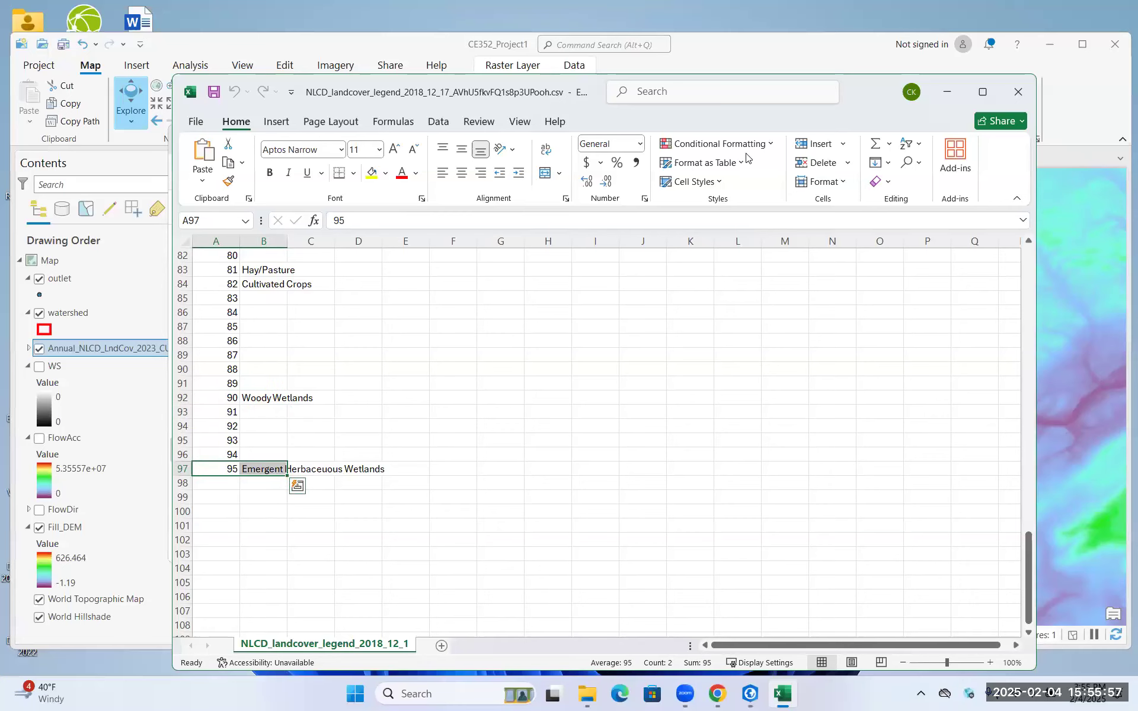
Examine the legend's forest and developed land cover classes and close the spreadsheet
scroll(472, 307, down, 6)
scroll(471, 308, up, 20)
scroll(472, 308, up, 2)
scroll(415, 373, down, 3)
drag(263, 425, 233, 460)
scroll(295, 360, up, 7)
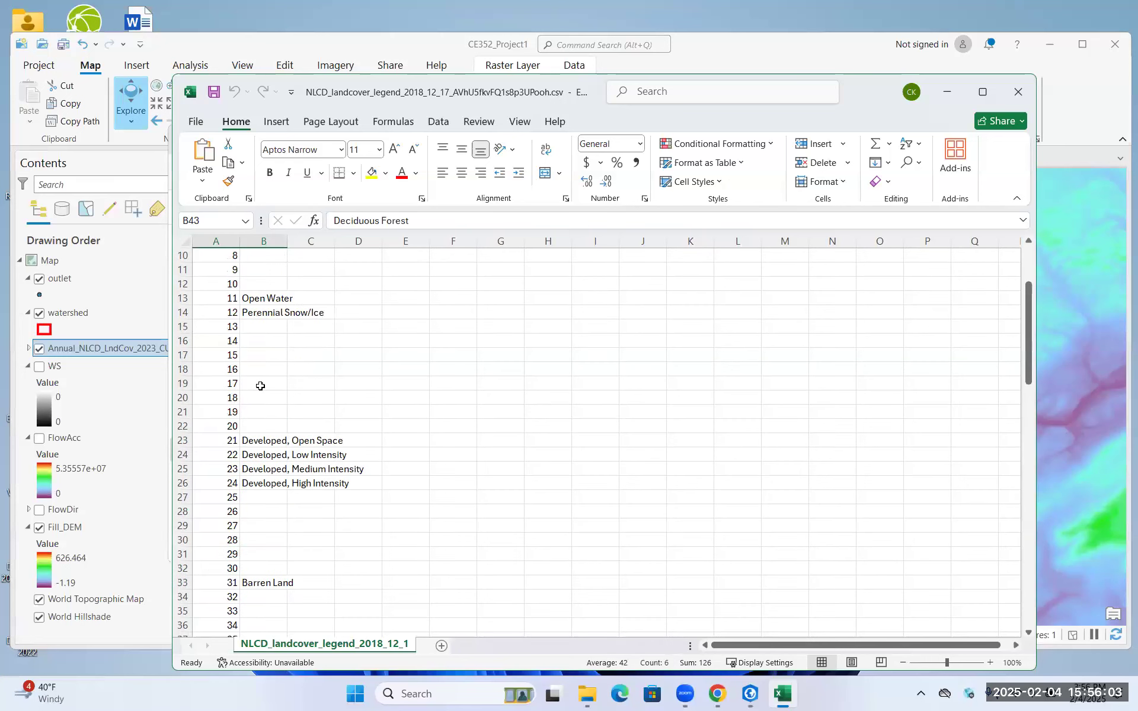
scroll(261, 386, down, 2)
drag(252, 357, 217, 396)
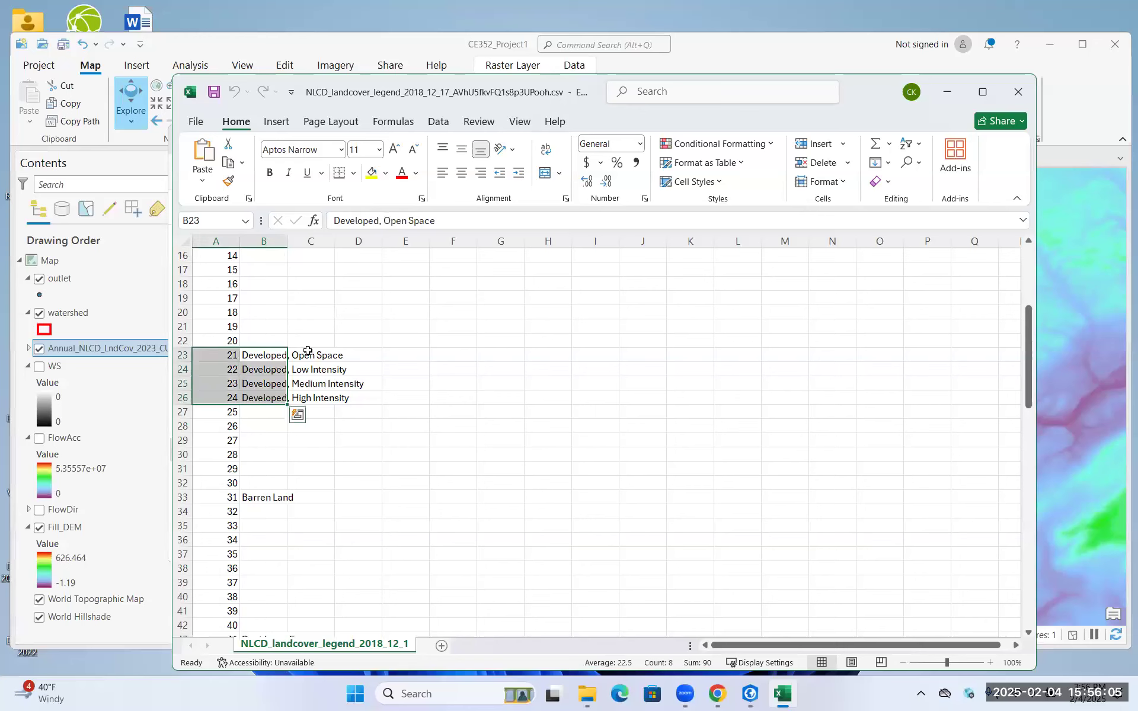
scroll(306, 351, up, 5)
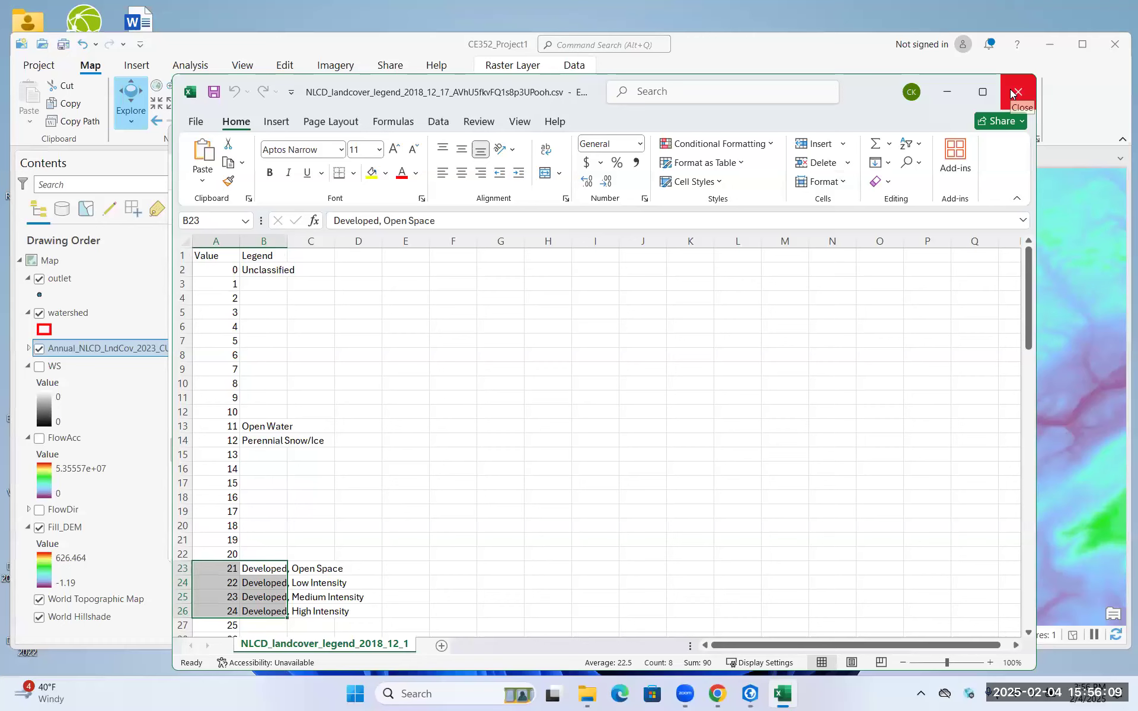
scroll(264, 549, down, 2)
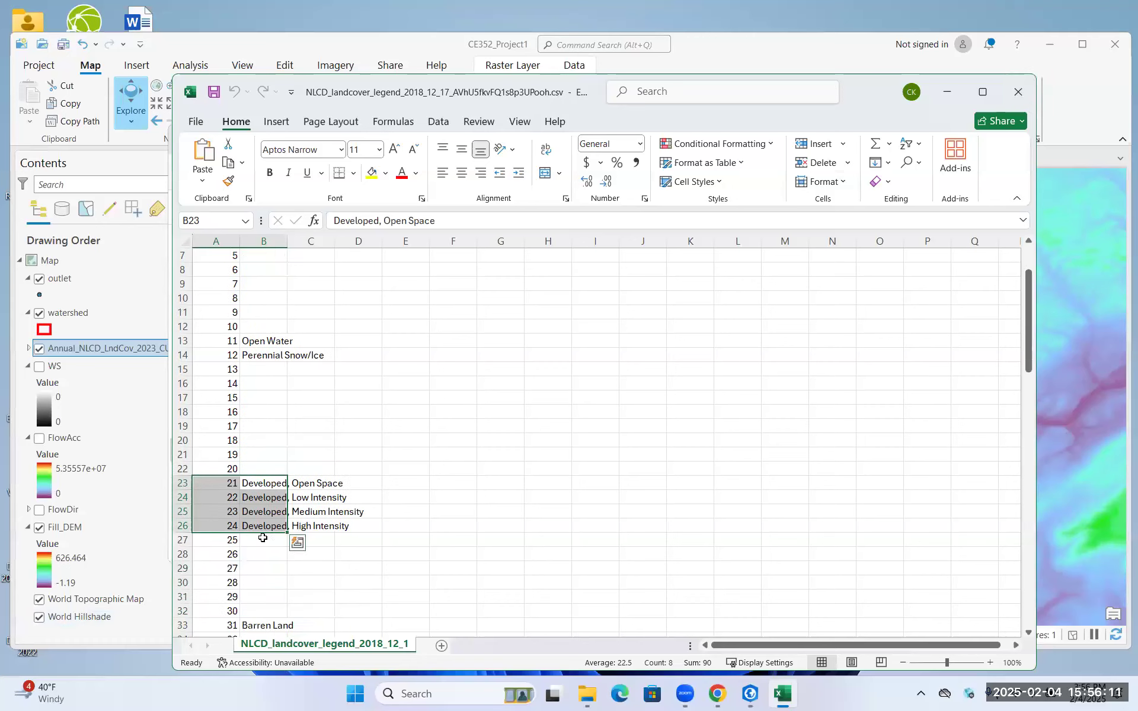
click(264, 527)
shift+click(229, 521)
drag(226, 508, 251, 526)
drag(498, 404, 499, 407)
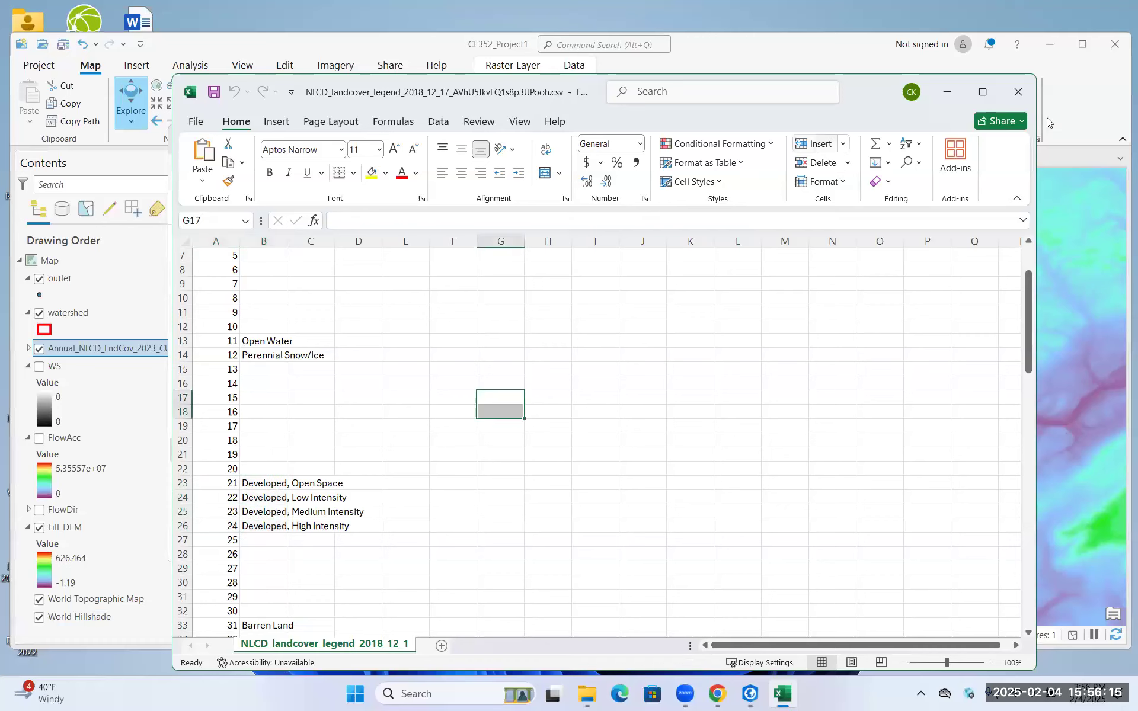
click(1024, 97)
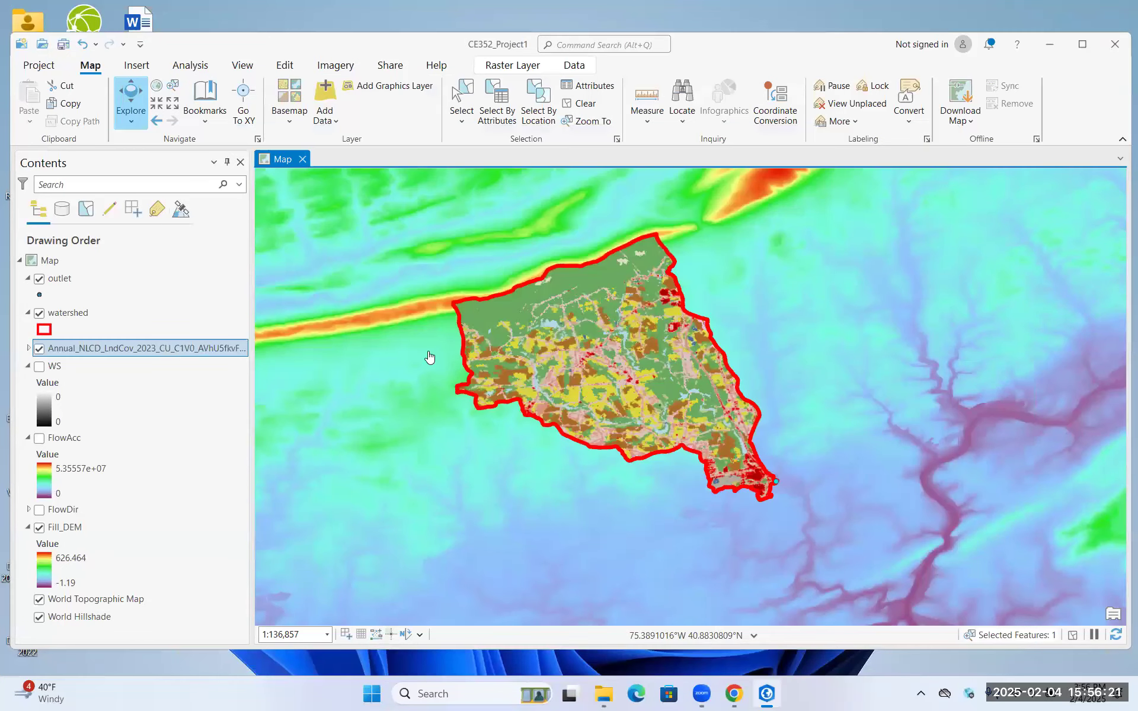
Check whether an attribute table is available for the NLCD land cover layer
right_click(67, 350)
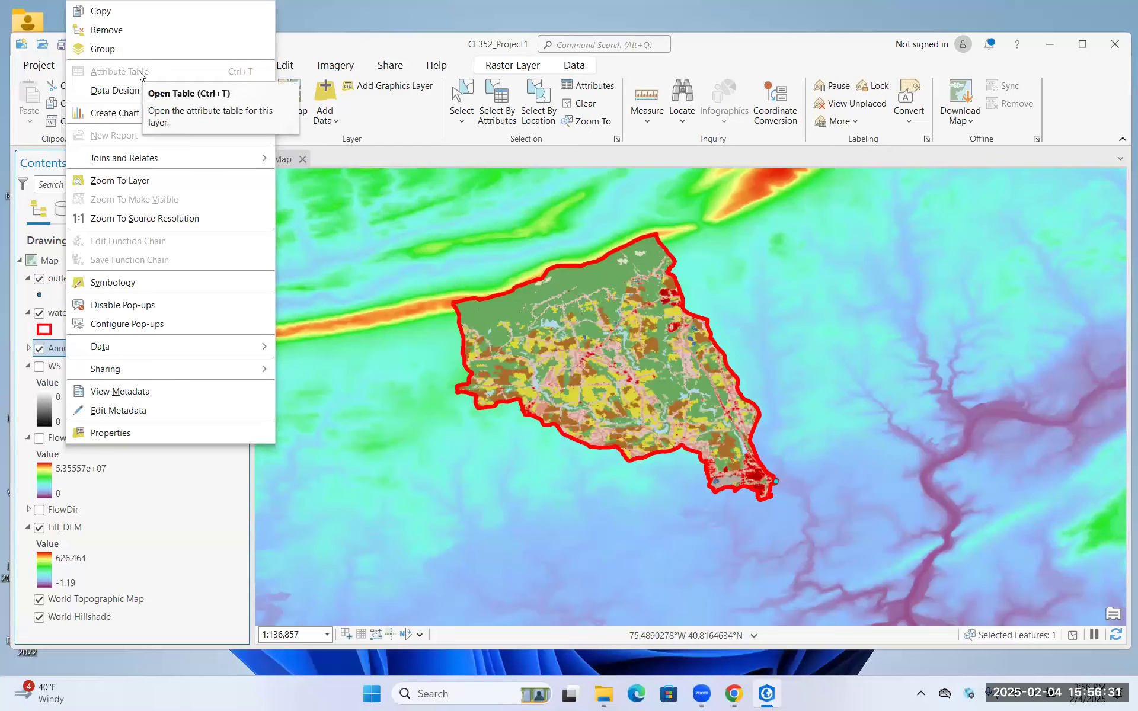
click(310, 43)
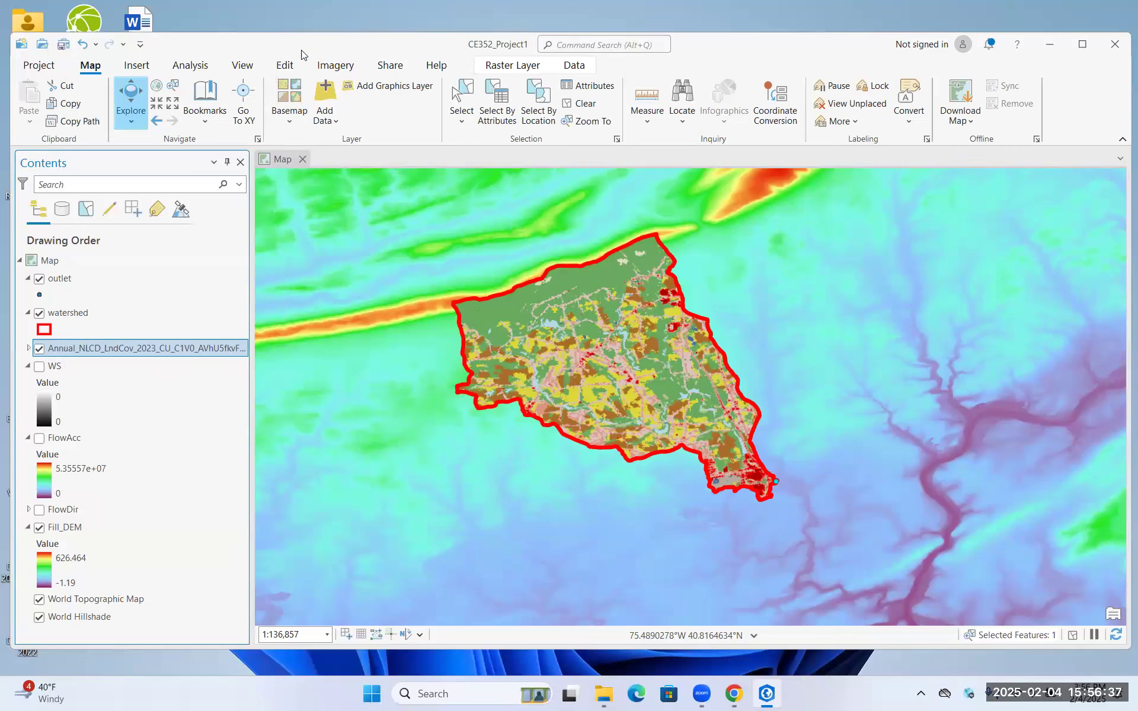
Open the raster export settings for the Annual_NLCD_LndCov_2023 layer
right_click(147, 349)
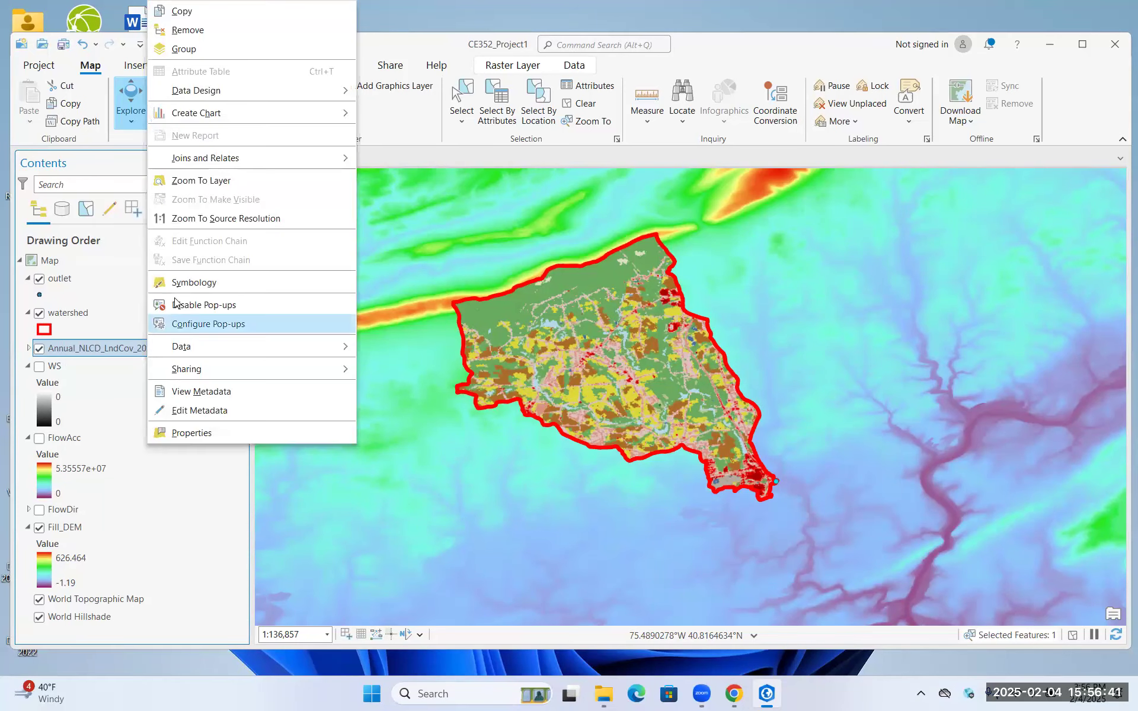
mouse_move(220, 351)
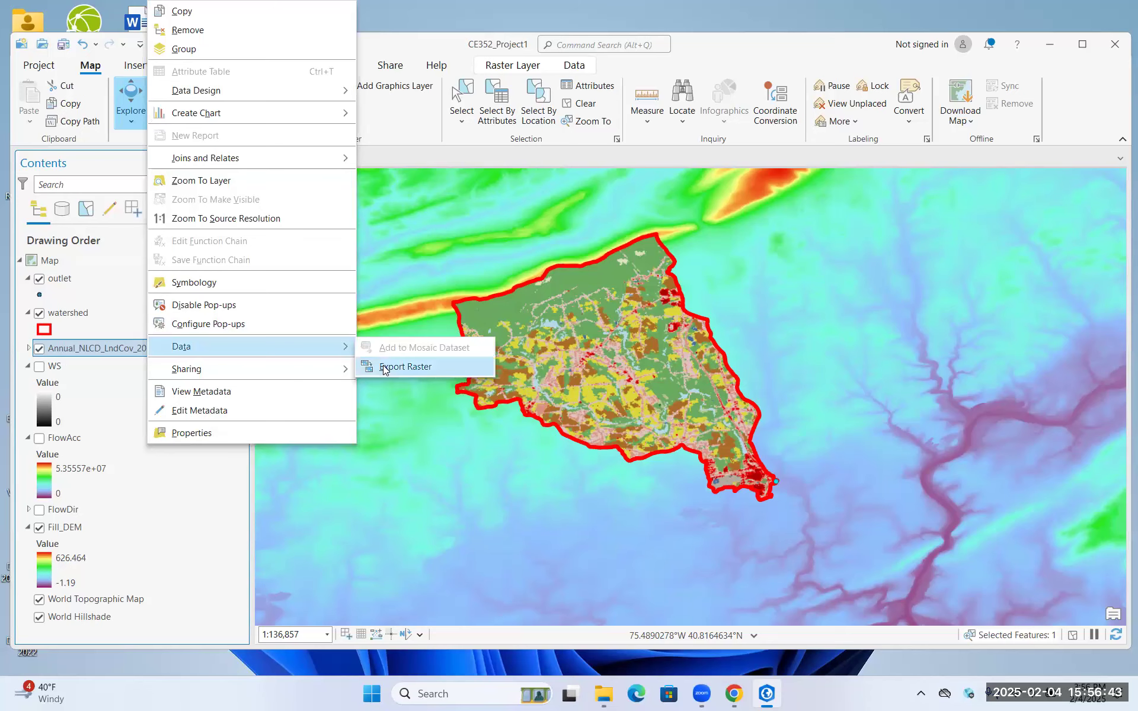
click(390, 367)
Set the output raster's name to NLCD2023 in the basin_outline\CE352_Project1 location
click(1054, 231)
drag(1041, 228, 1121, 233)
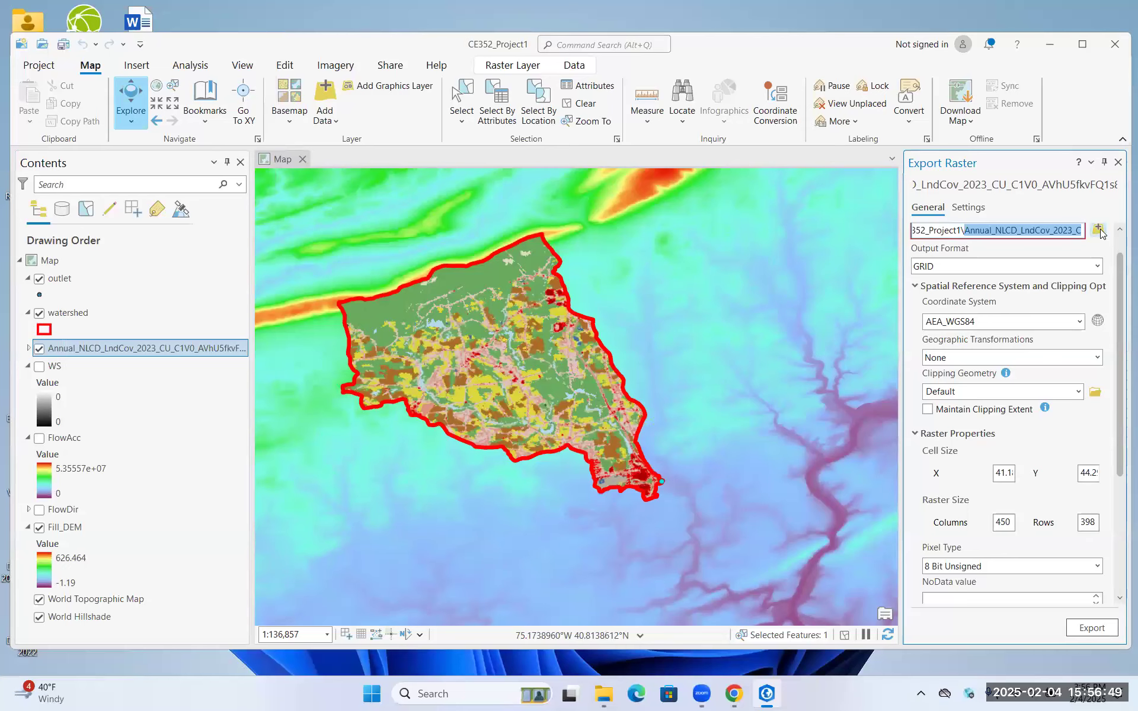
click(1098, 231)
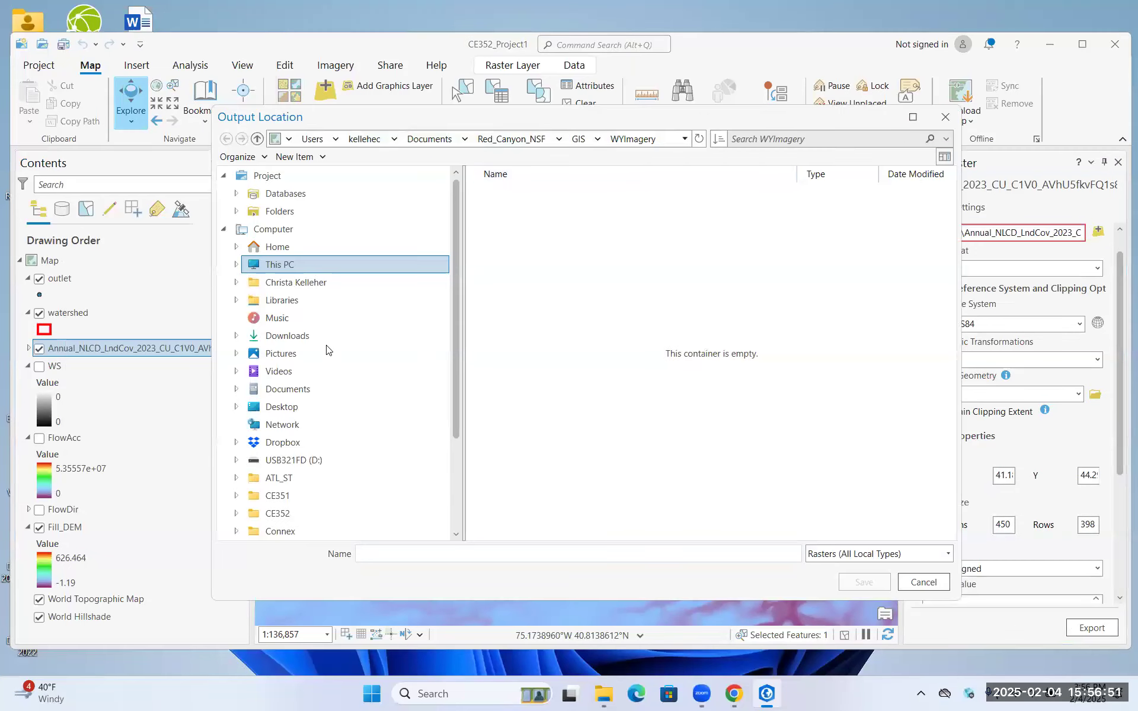
scroll(342, 382, down, 1)
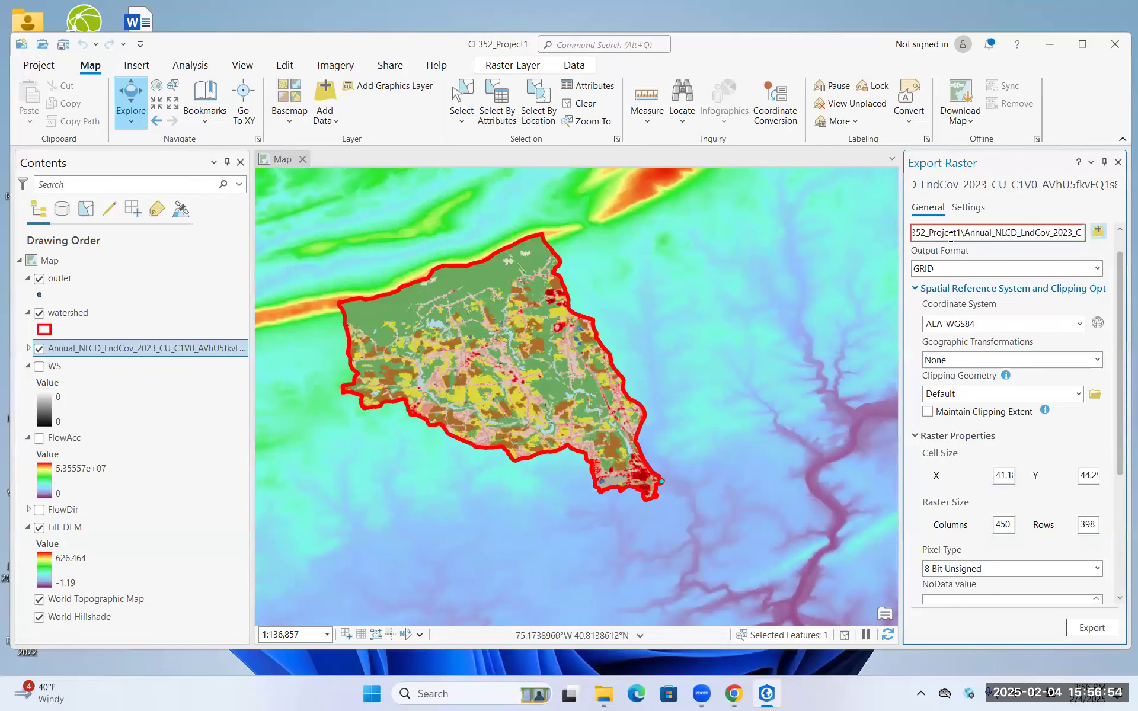
drag(934, 234, 1122, 242)
click(968, 231)
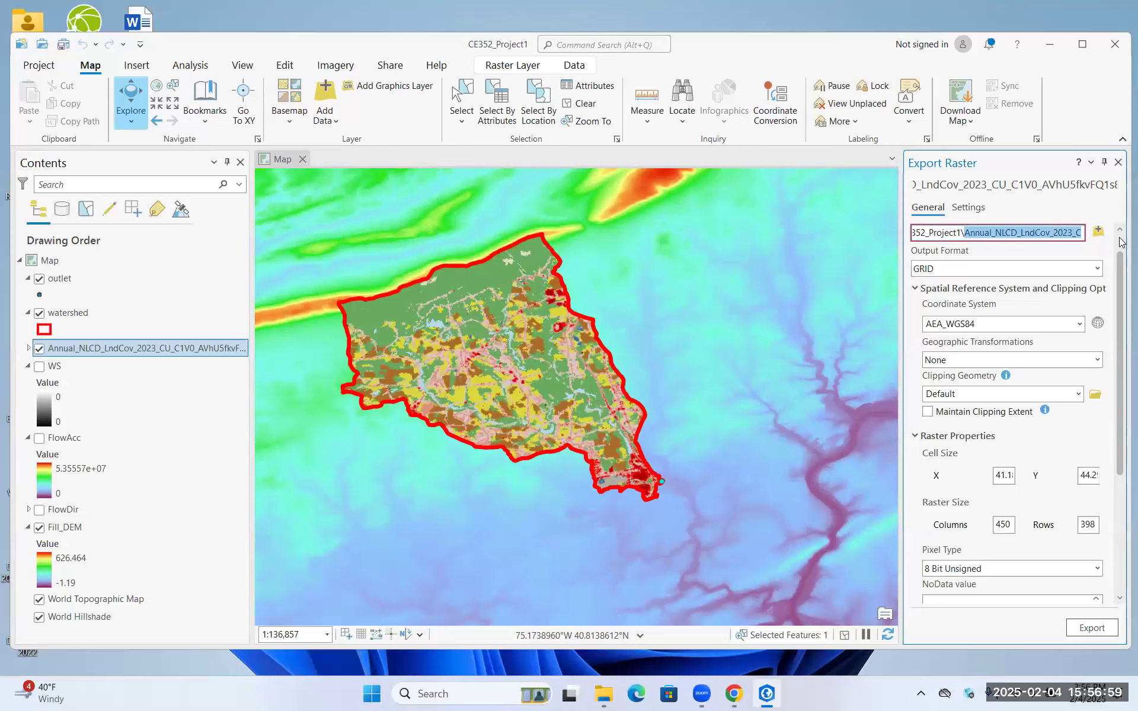
key(BackSpace)
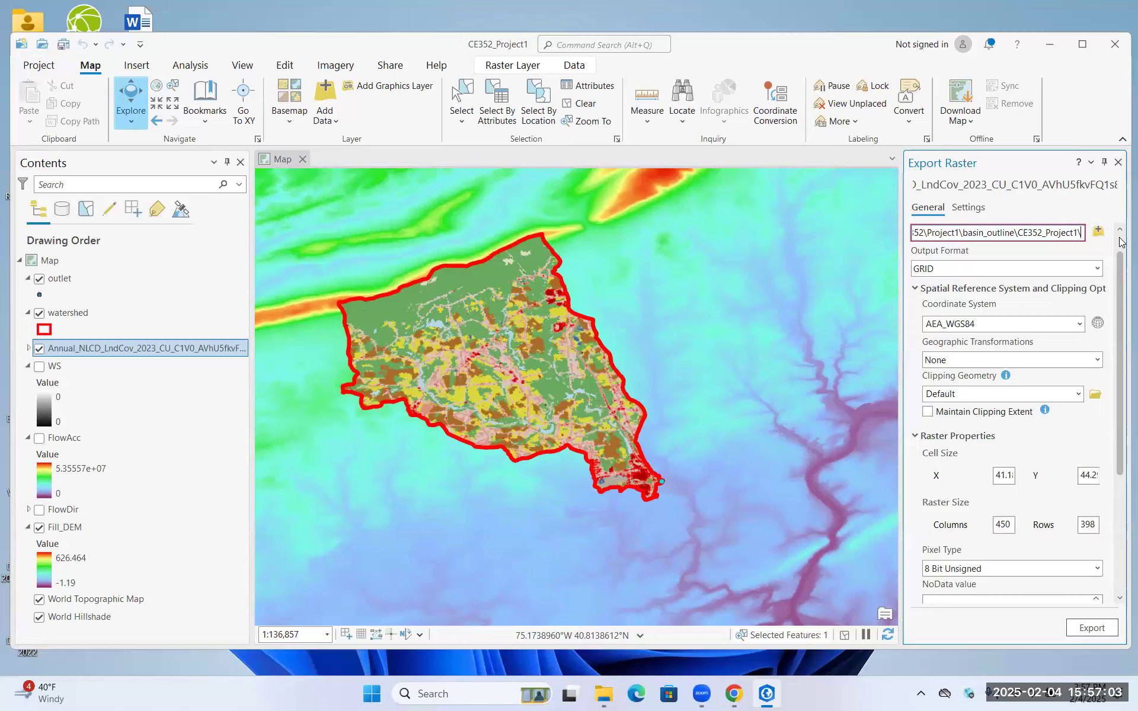
text(N)
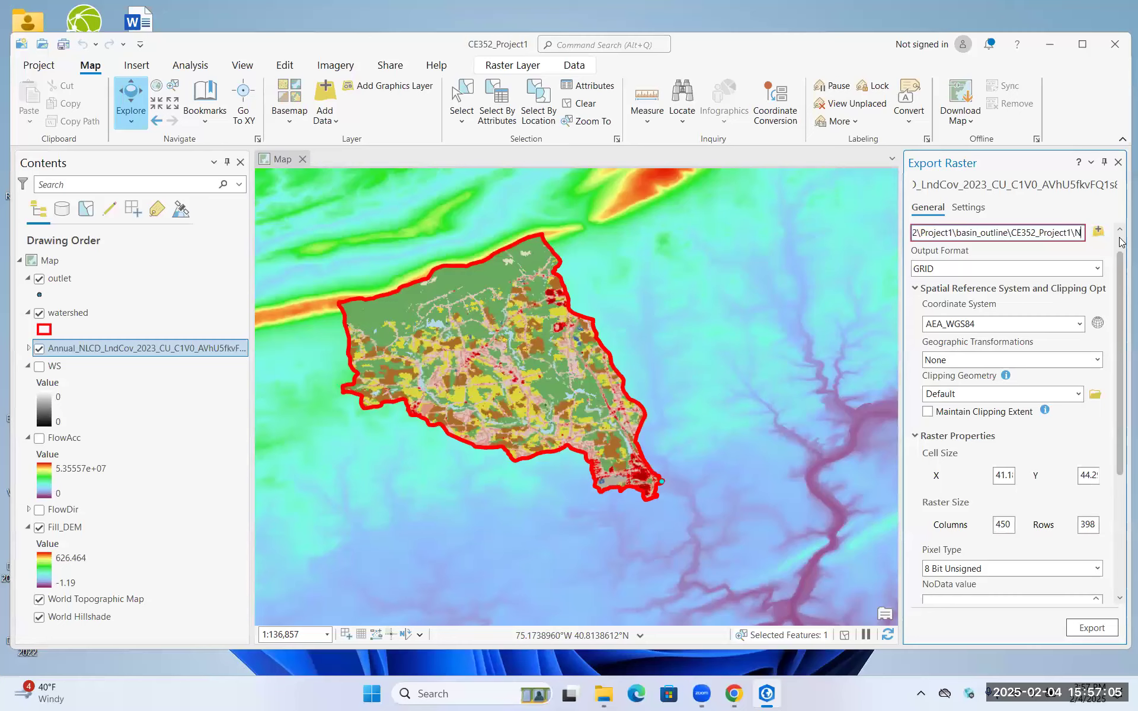
text(LCD2023)
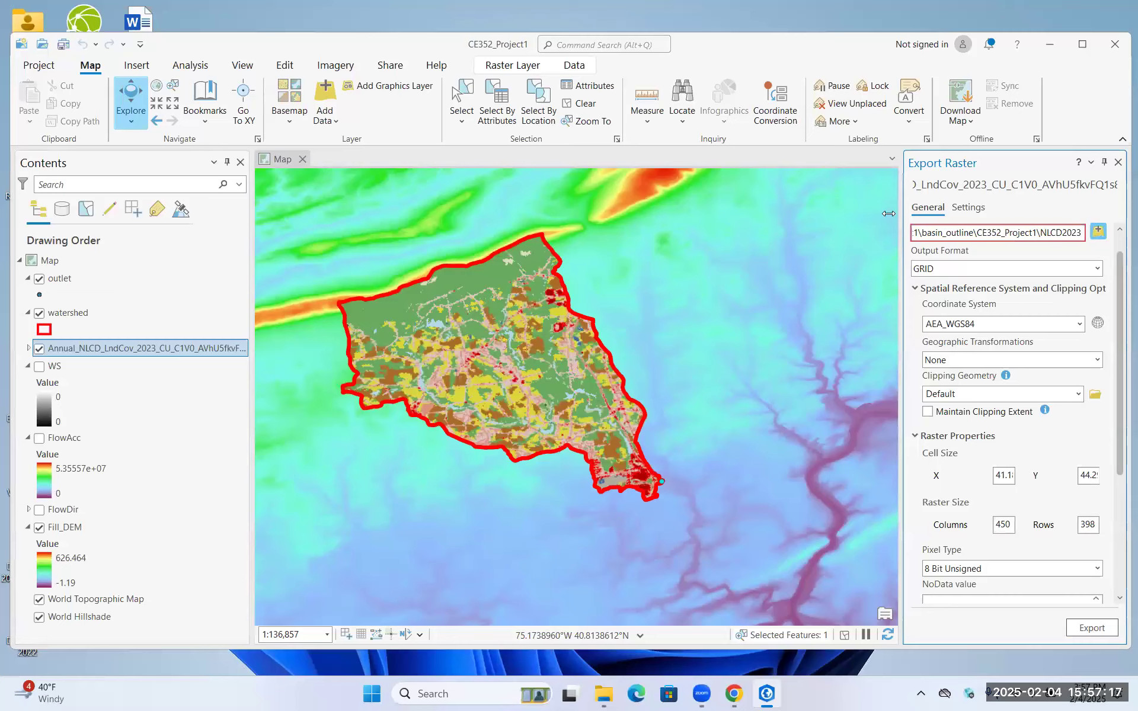
Browse to CE352\Project1\NLCD_2023 on the USB drive as the output location for the exported raster
click(1099, 231)
scroll(354, 320, down, 2)
click(338, 353)
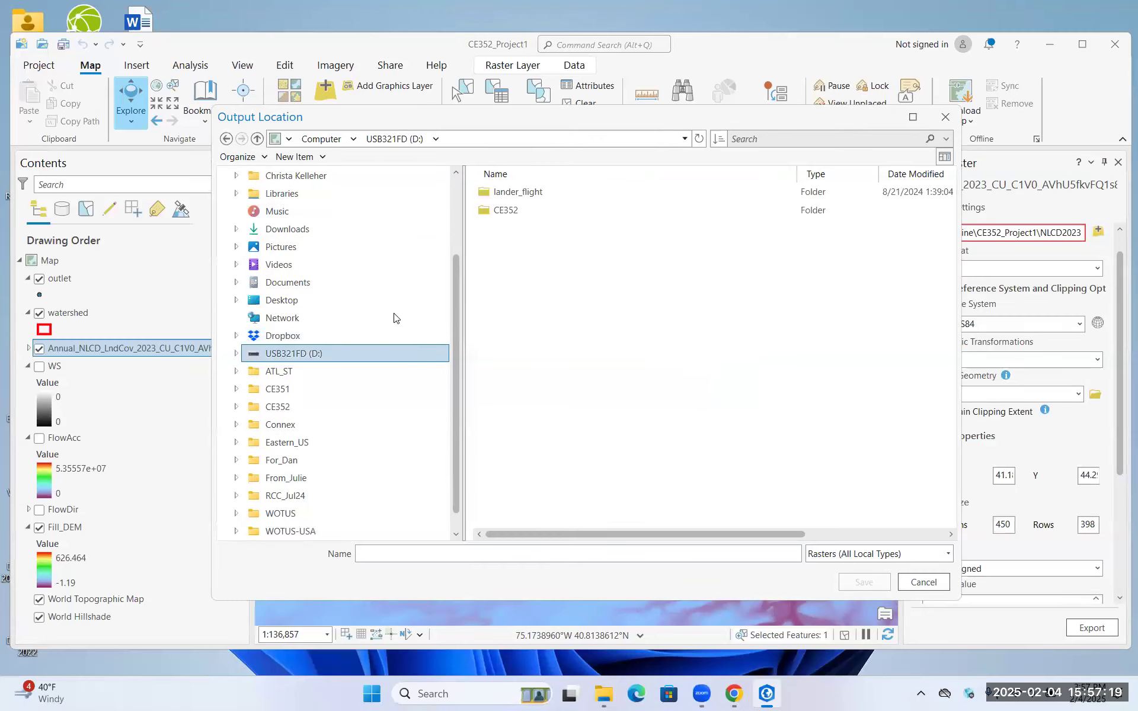
double_click(514, 208)
double_click(512, 190)
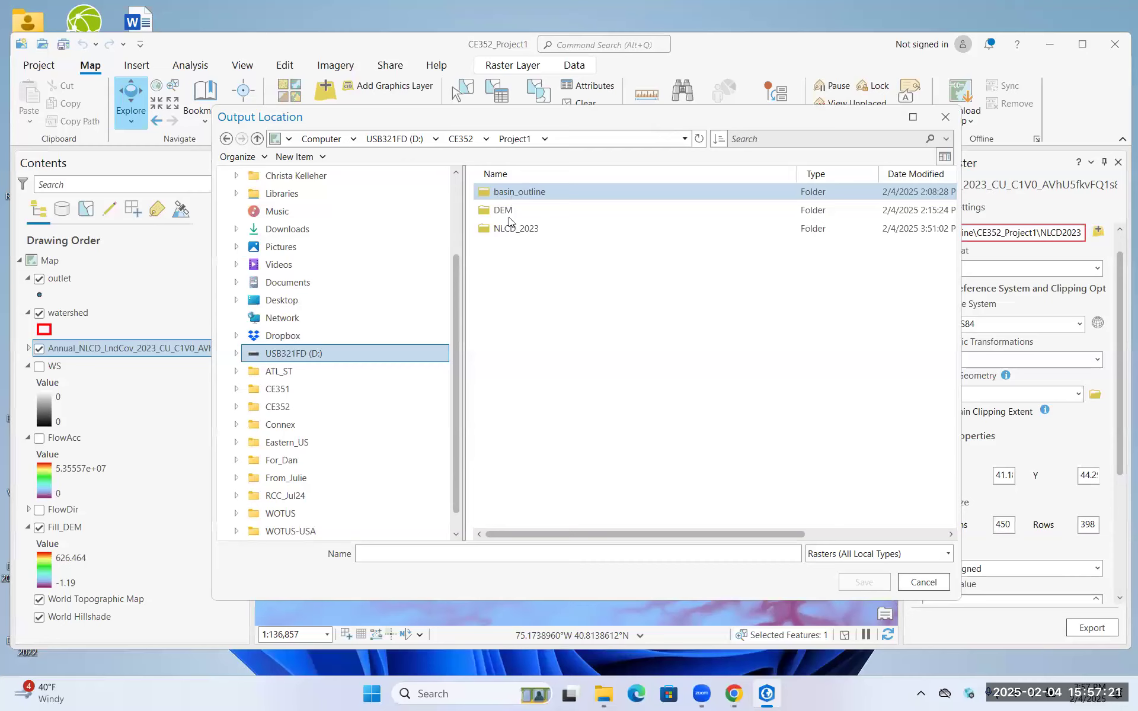
double_click(508, 229)
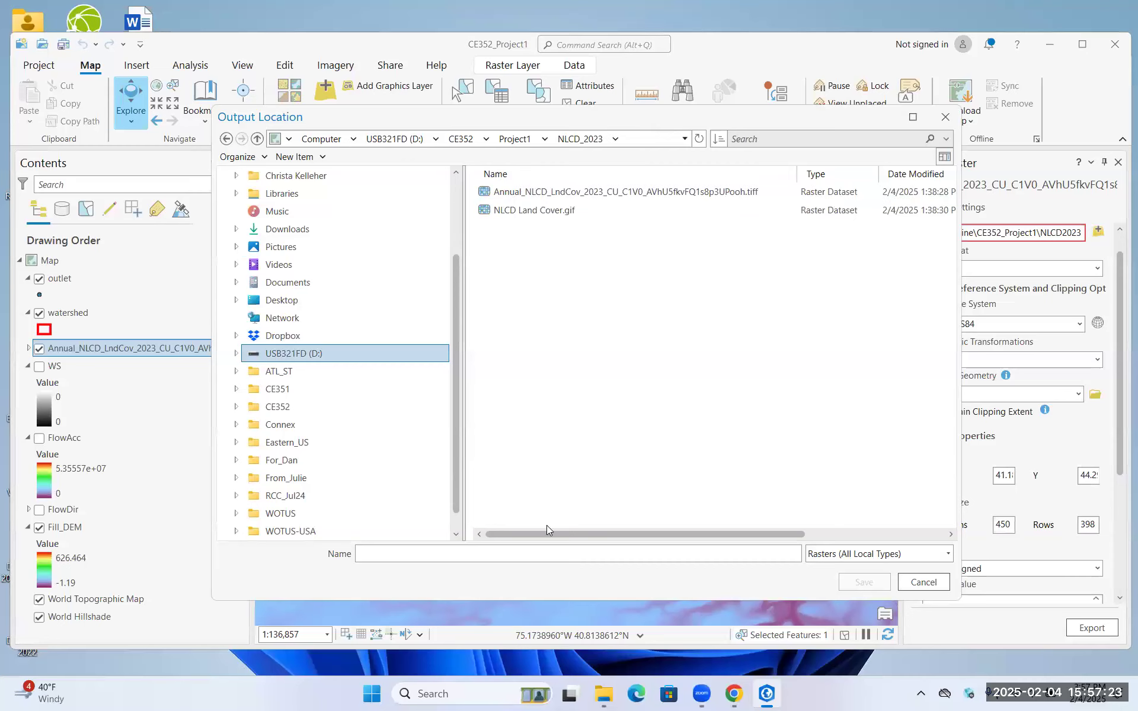
click(515, 138)
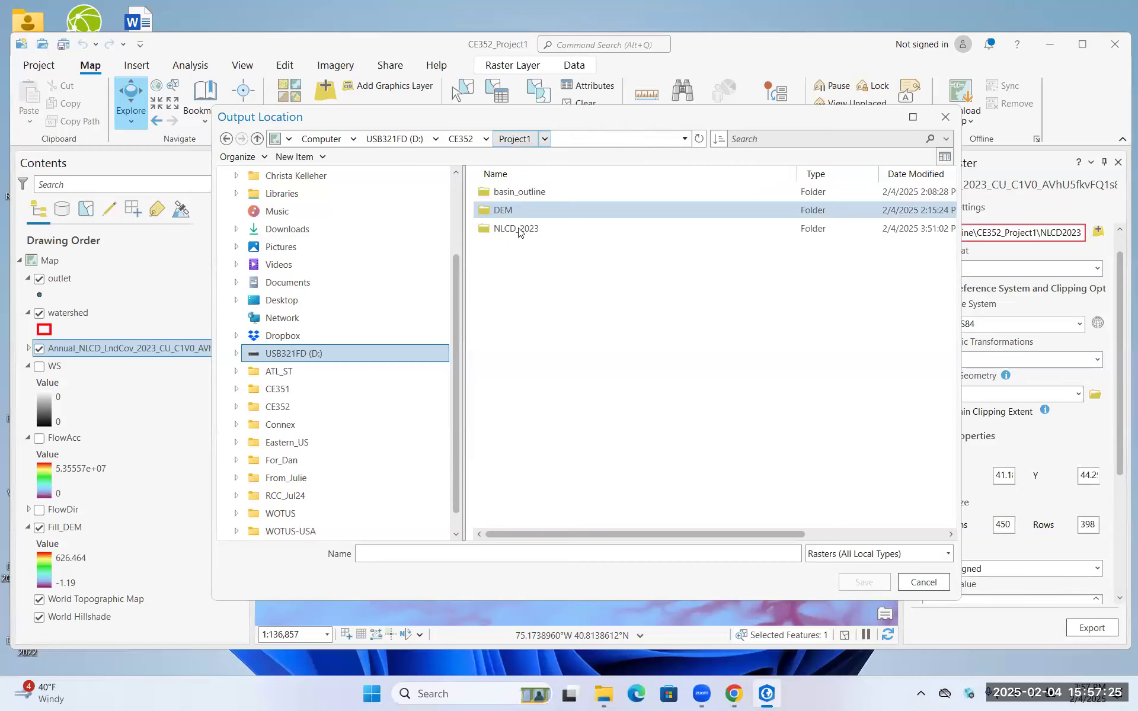
click(537, 230)
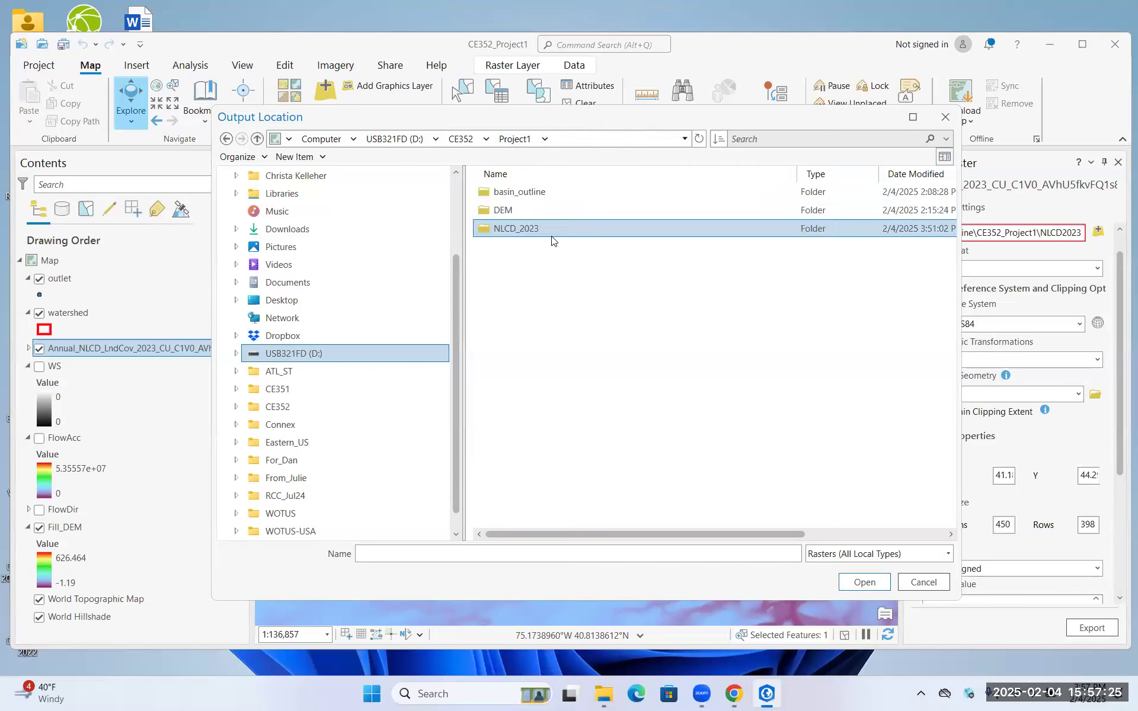
click(871, 581)
Name the output raster nlcd2023 and export it
click(633, 551)
text(nlcd2023)
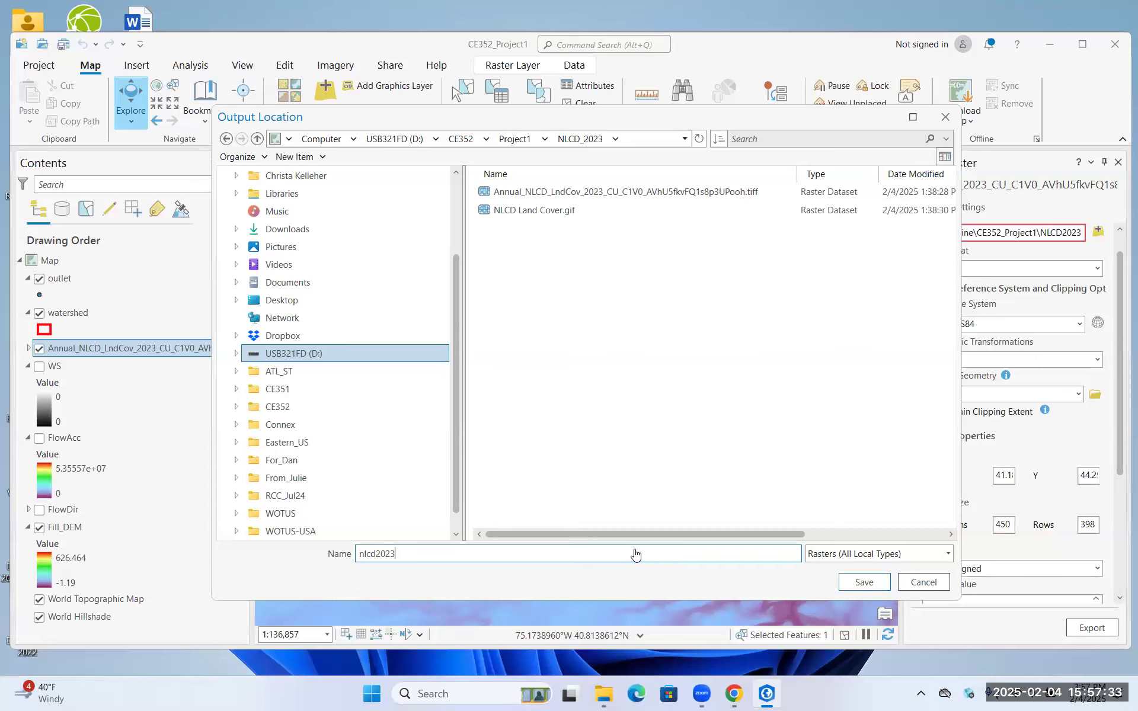
key(Return)
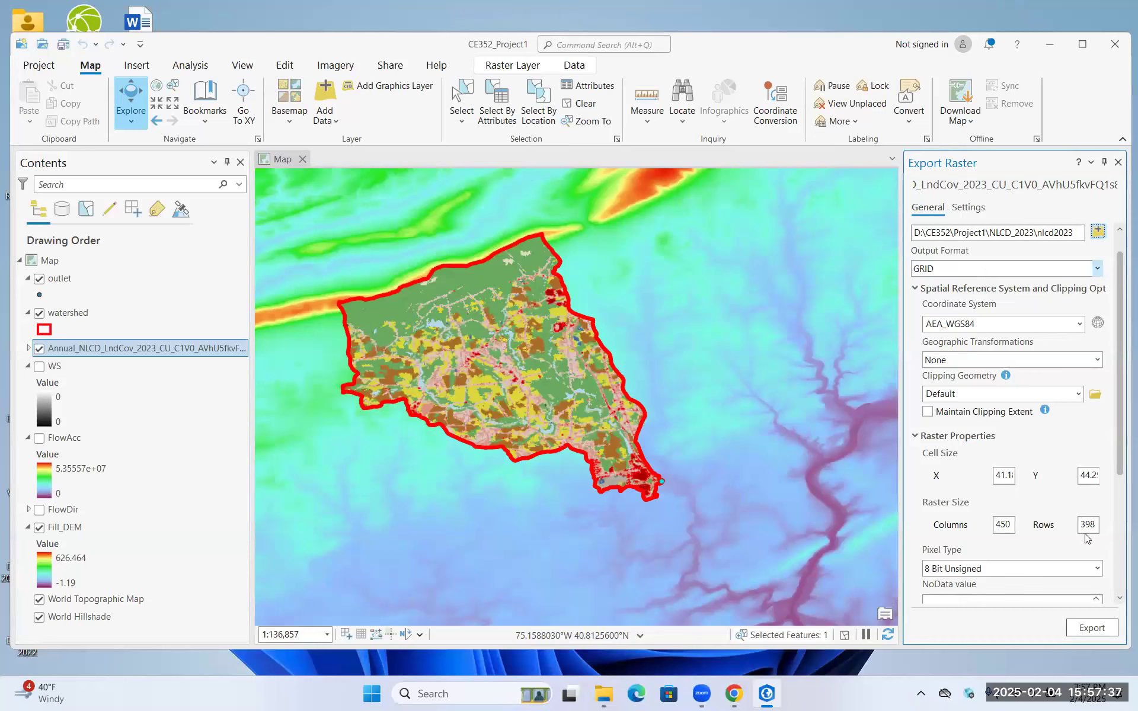
click(1096, 630)
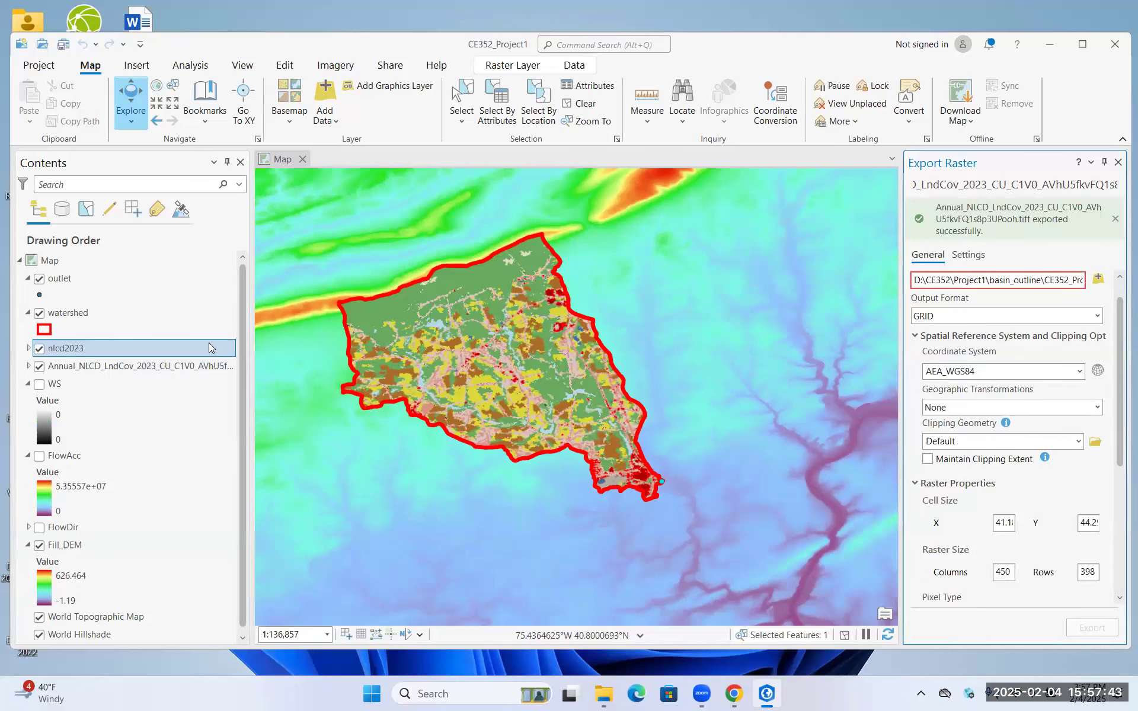
Open the attribute table of the exported nlcd2023 layer and enlarge it to review its class values and cell counts
click(36, 350)
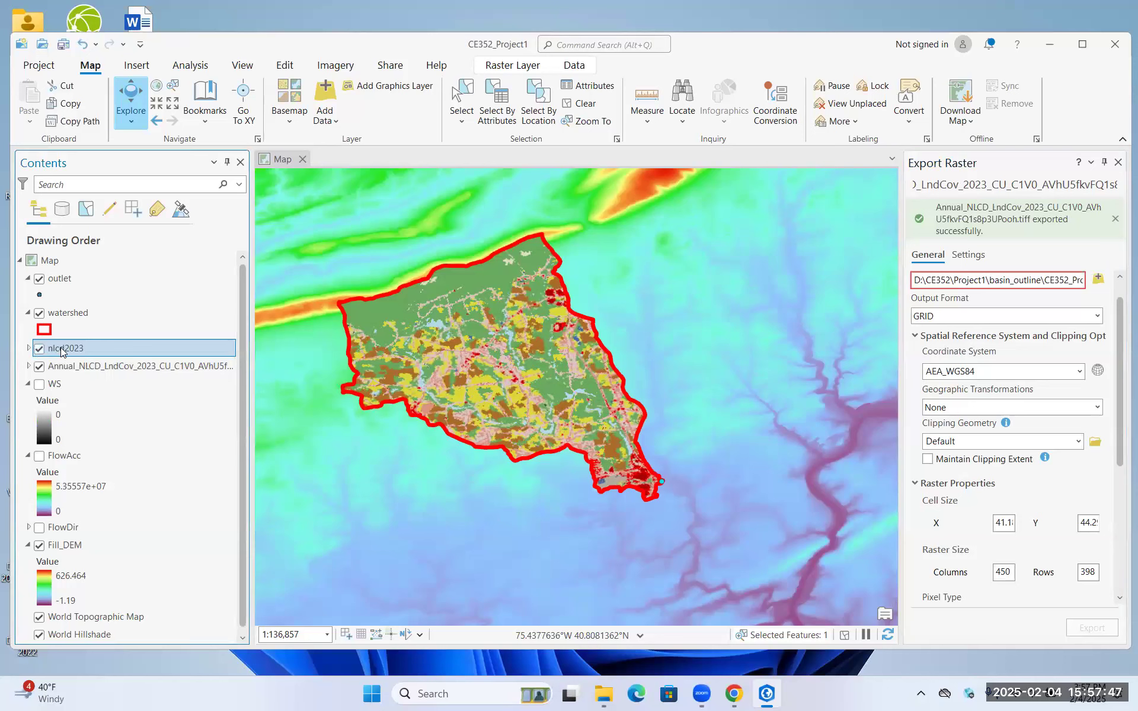
right_click(61, 352)
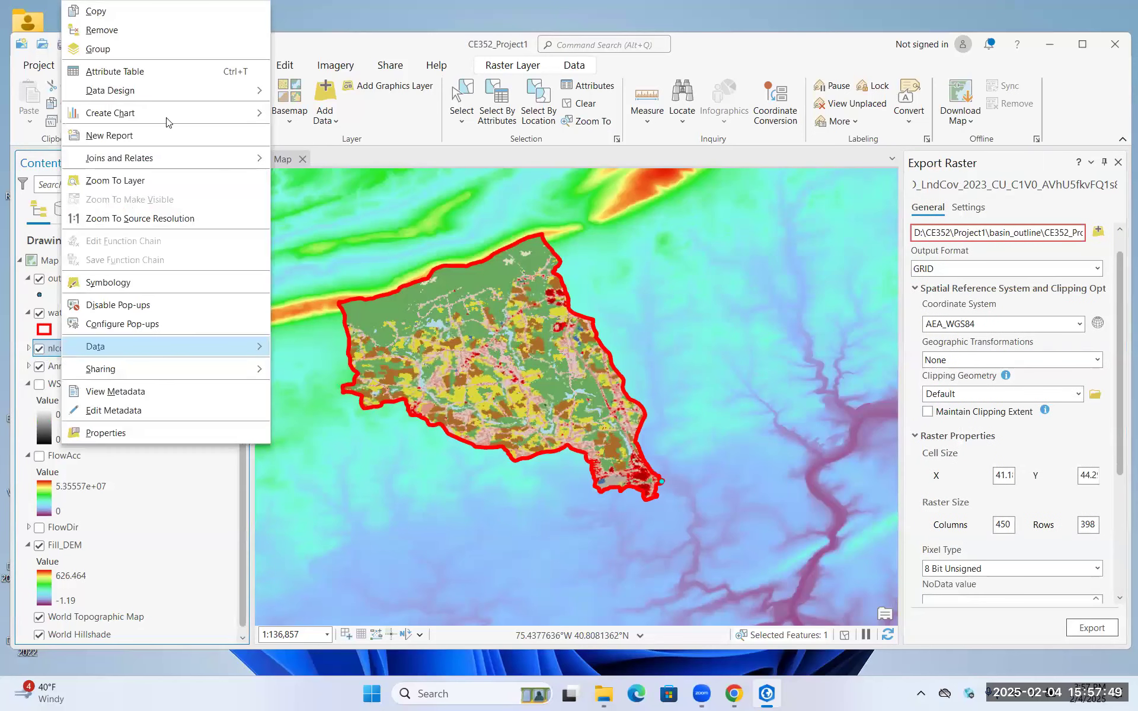
click(173, 77)
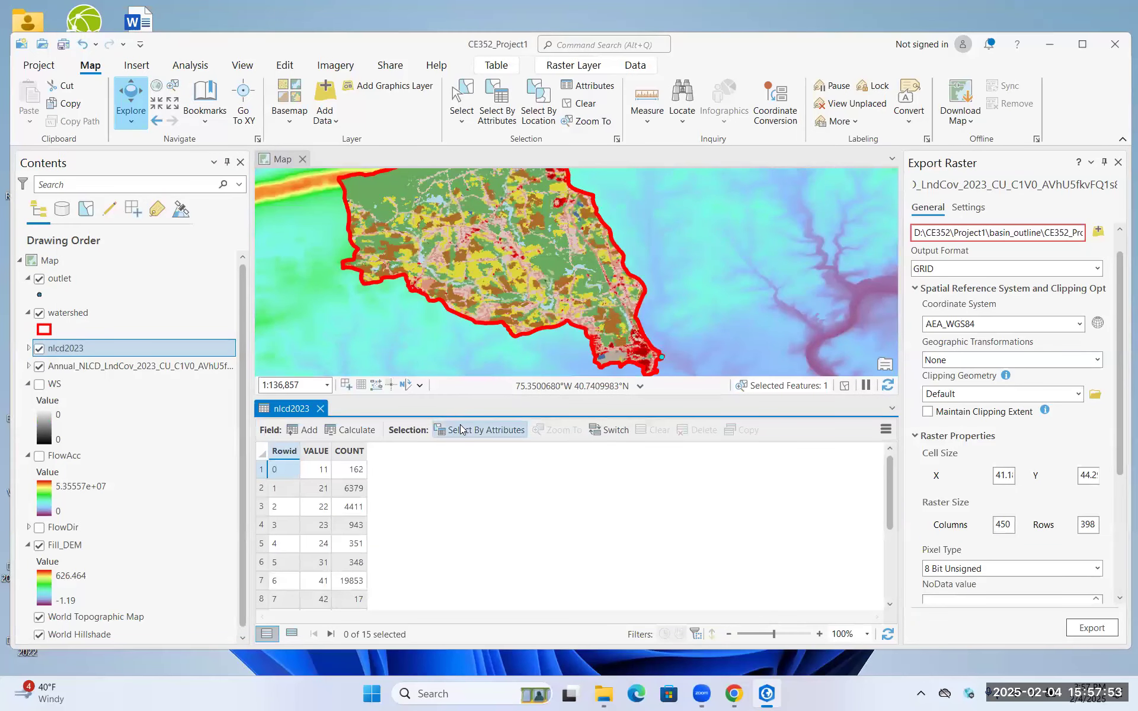
drag(461, 325, 454, 274)
scroll(335, 418, down, 1)
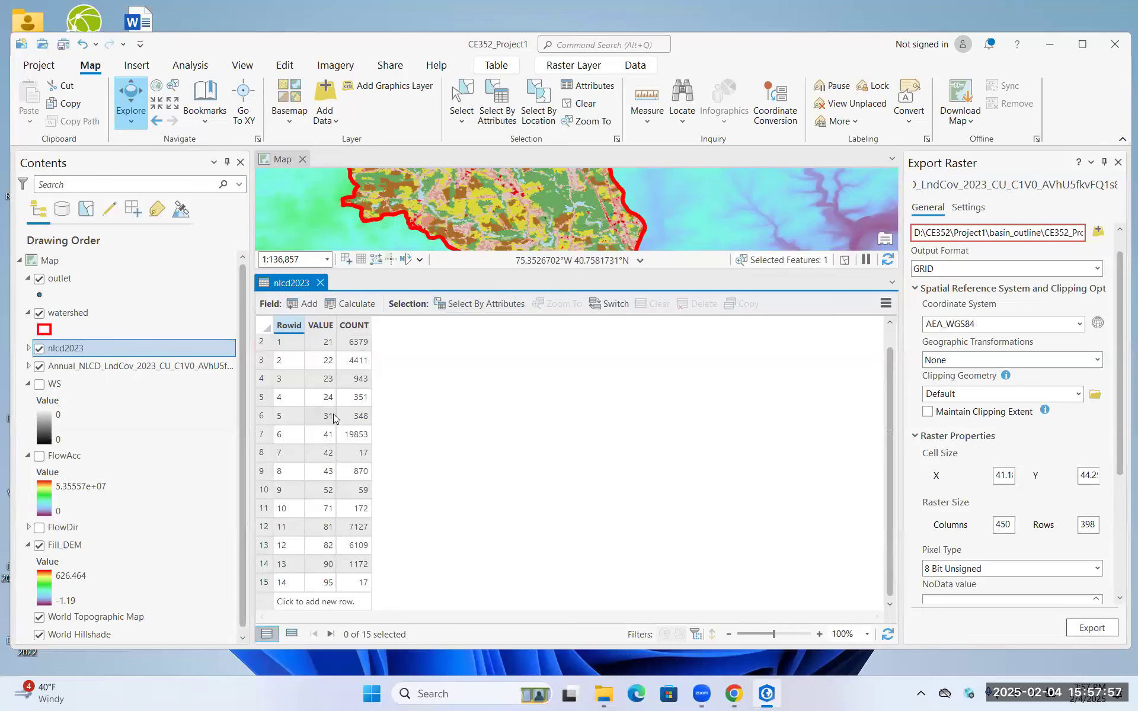
scroll(333, 414, up, 1)
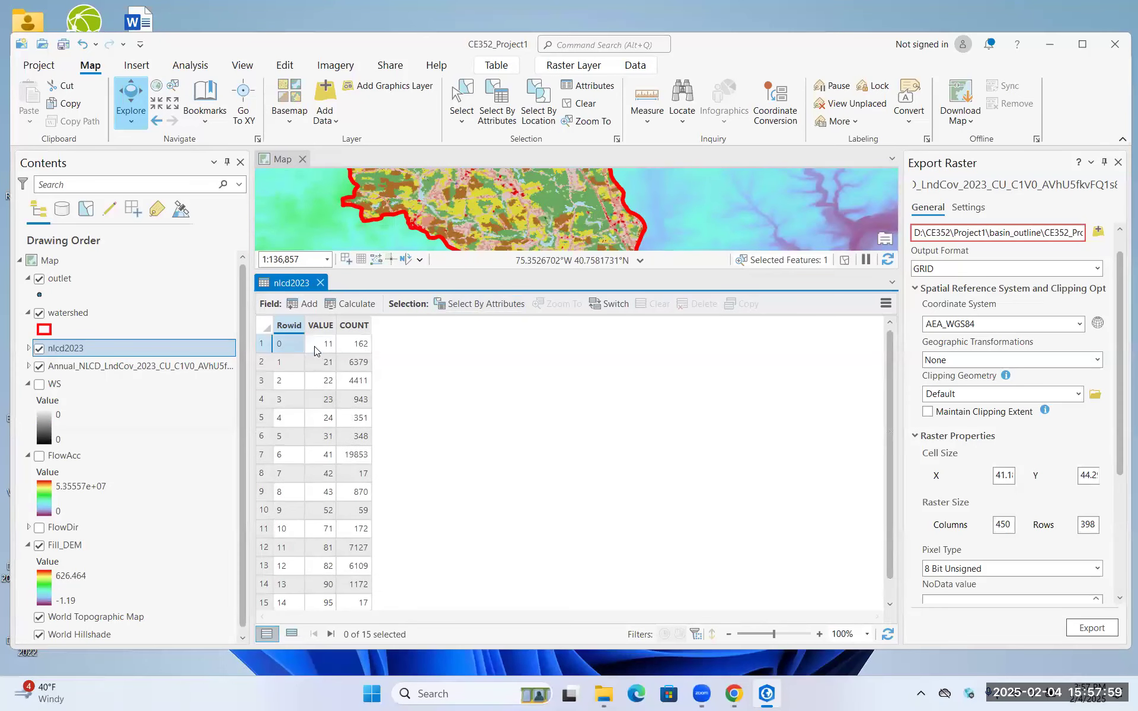
Copy all rows of the nlcd2023 attribute table with their Rowid, VALUE and COUNT columns
drag(297, 354, 354, 667)
scroll(373, 529, down, 1)
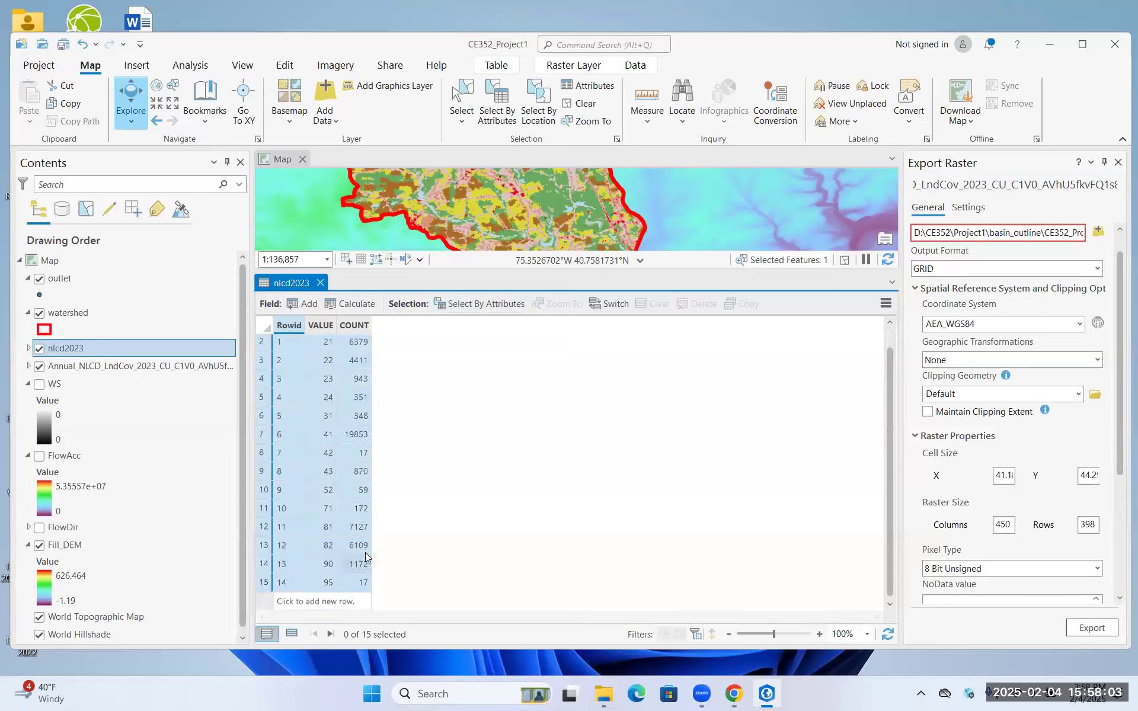
right_click(365, 502)
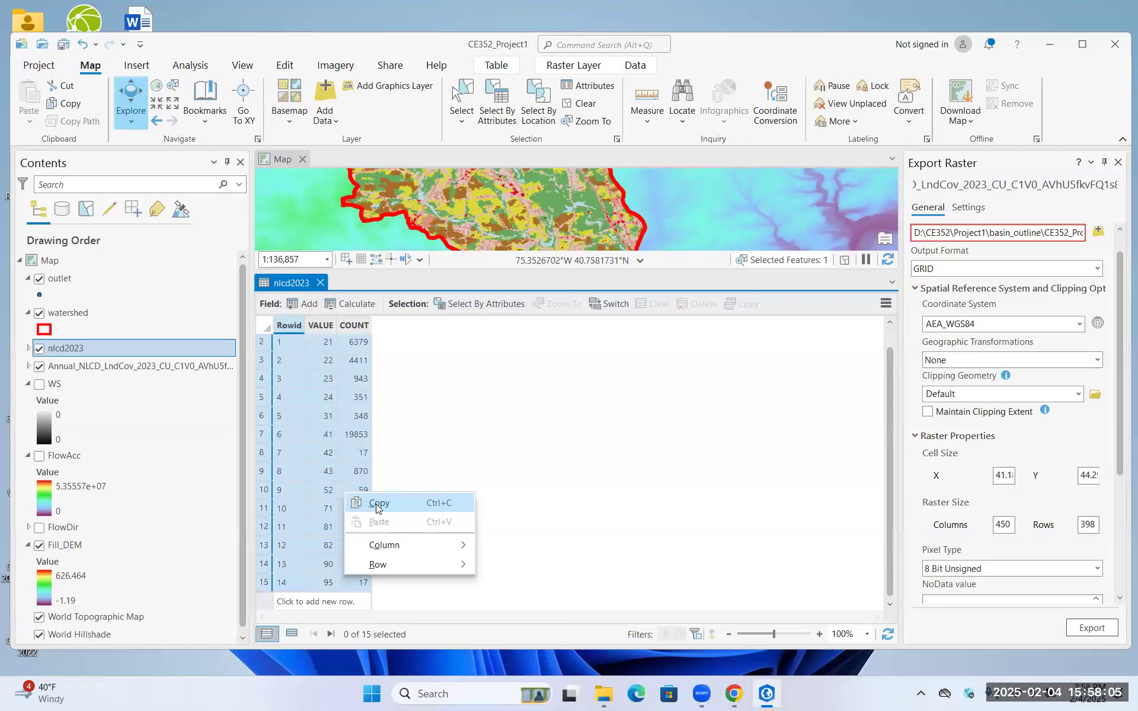
click(376, 504)
Switch to Excel, create a blank workbook and paste the copied table rows starting at cell A2
click(472, 694)
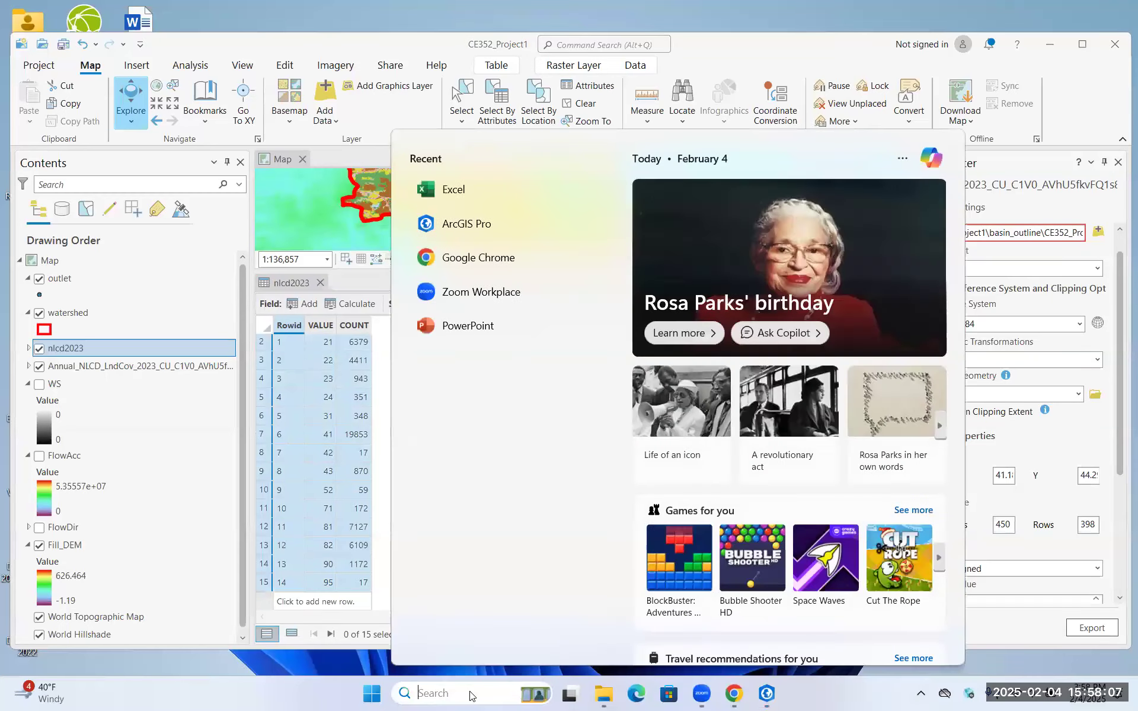
text(excel)
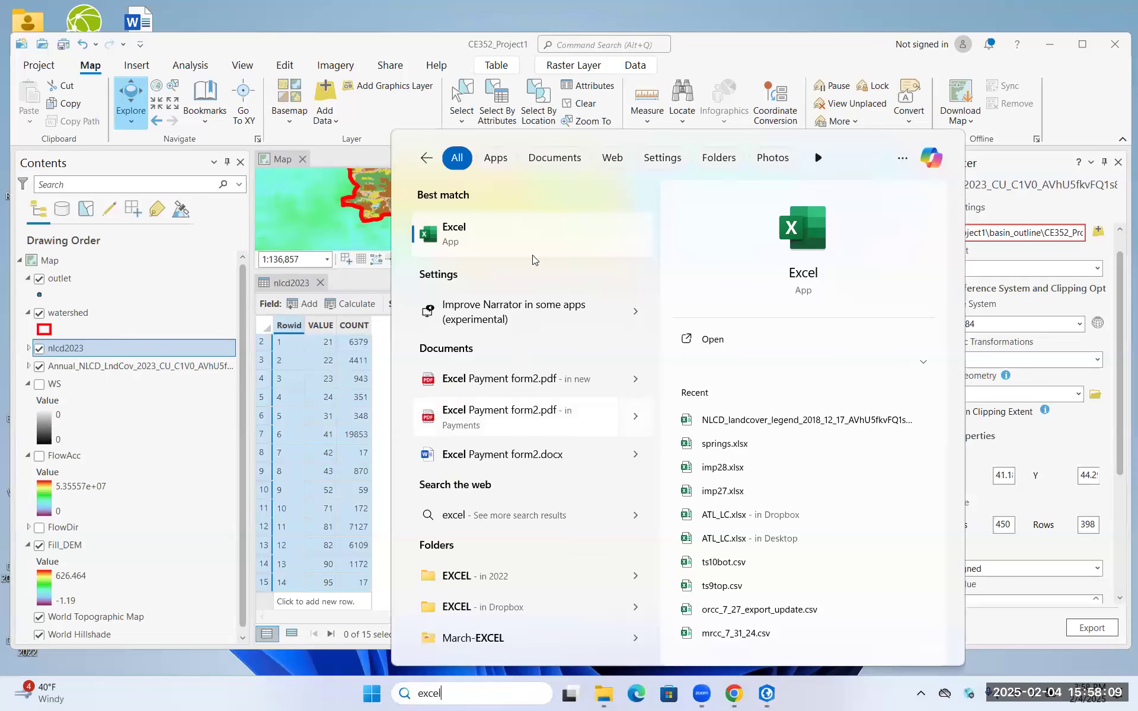
click(536, 246)
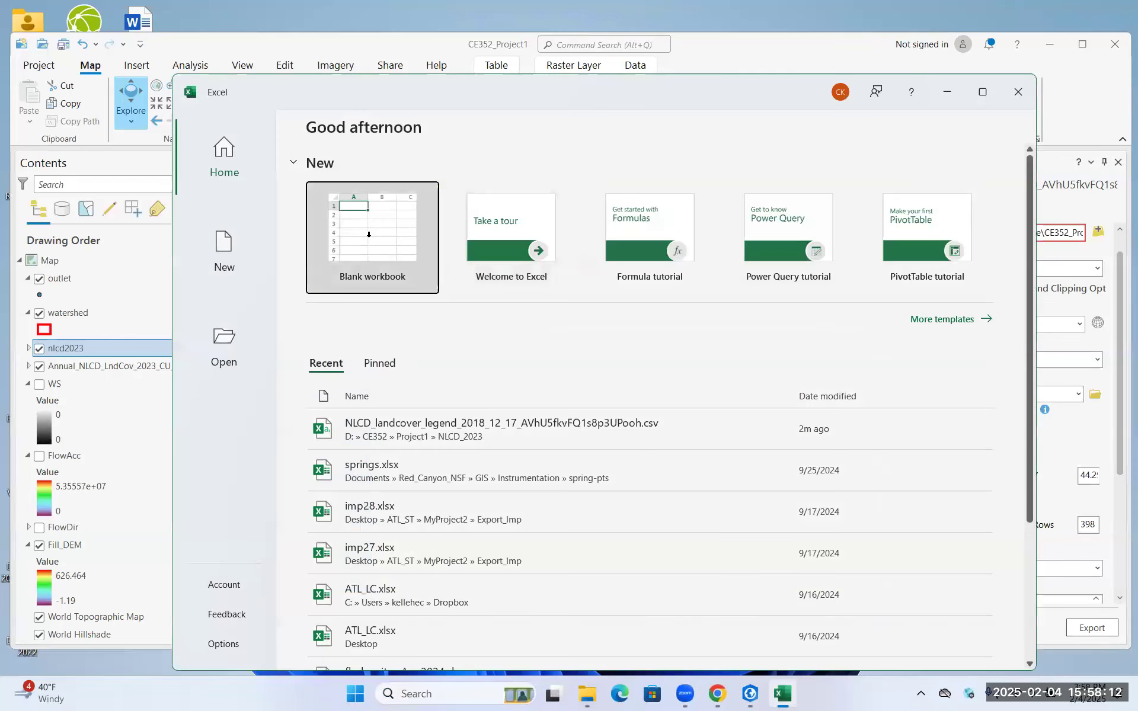
click(369, 235)
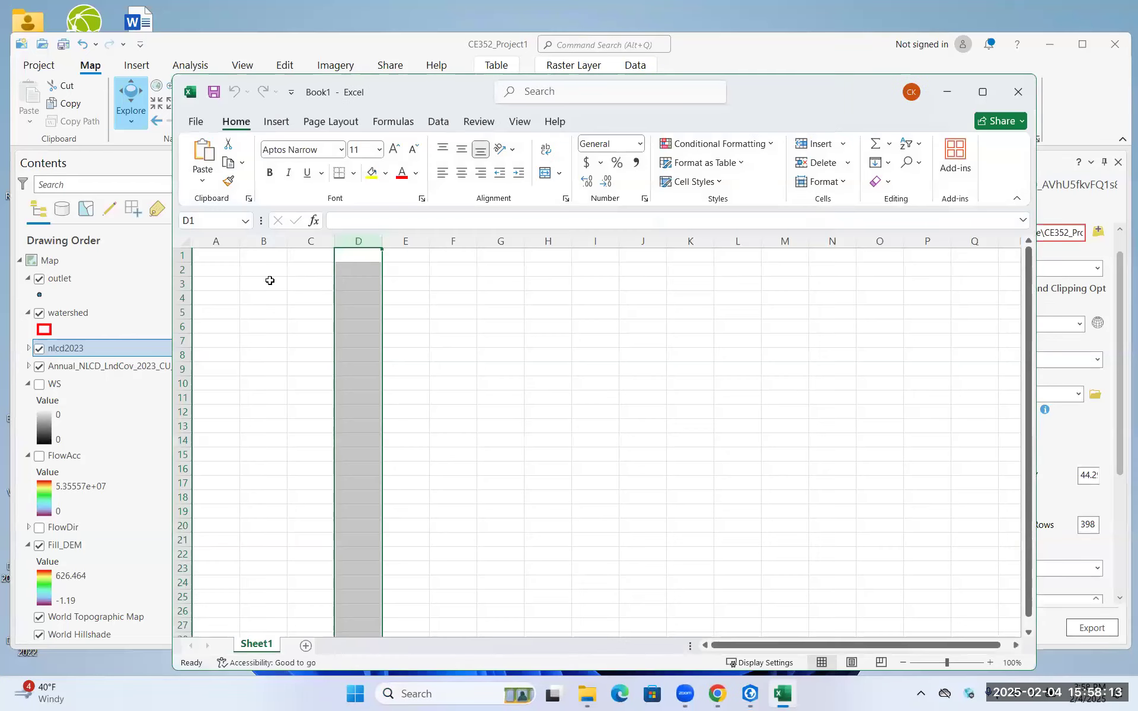
click(214, 270)
key(ctrl+v)
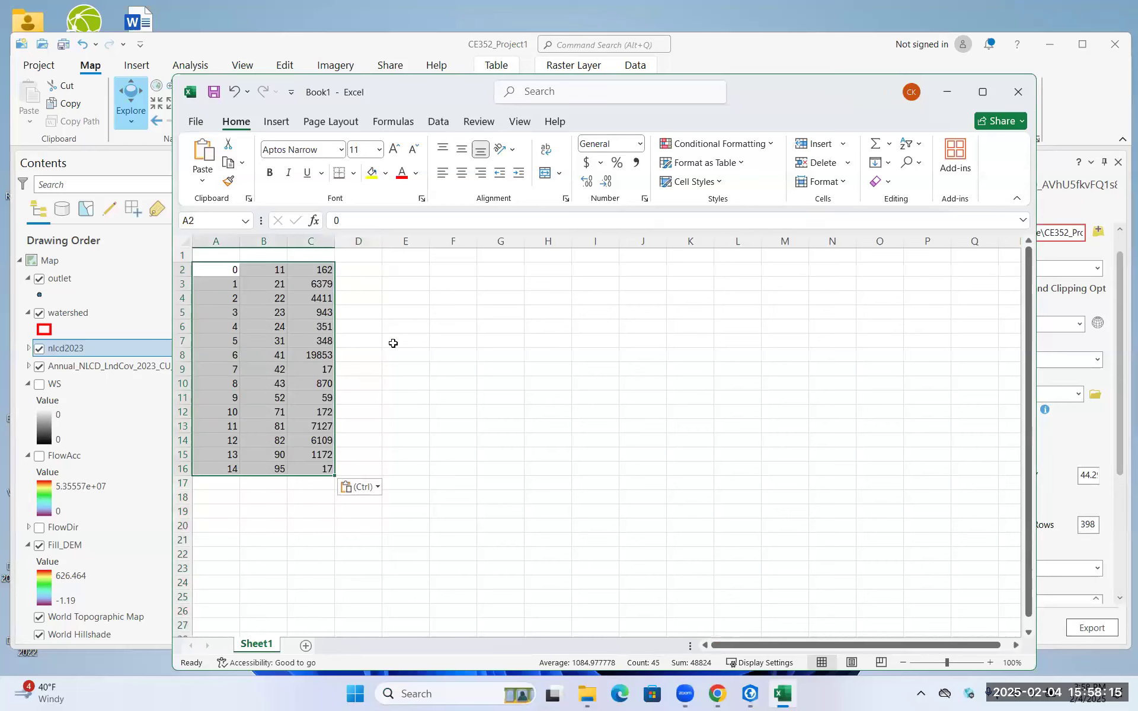
Clear the row ID values from column A of the pasted table
click(392, 331)
click(284, 328)
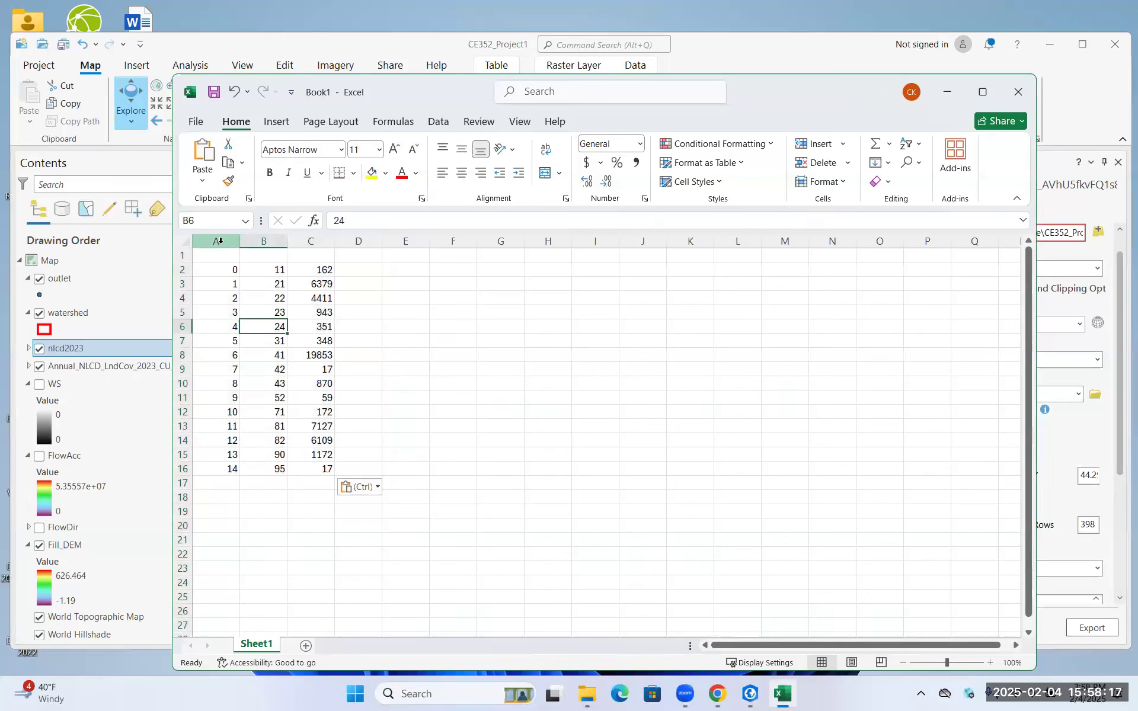
click(219, 240)
key(BackSpace)
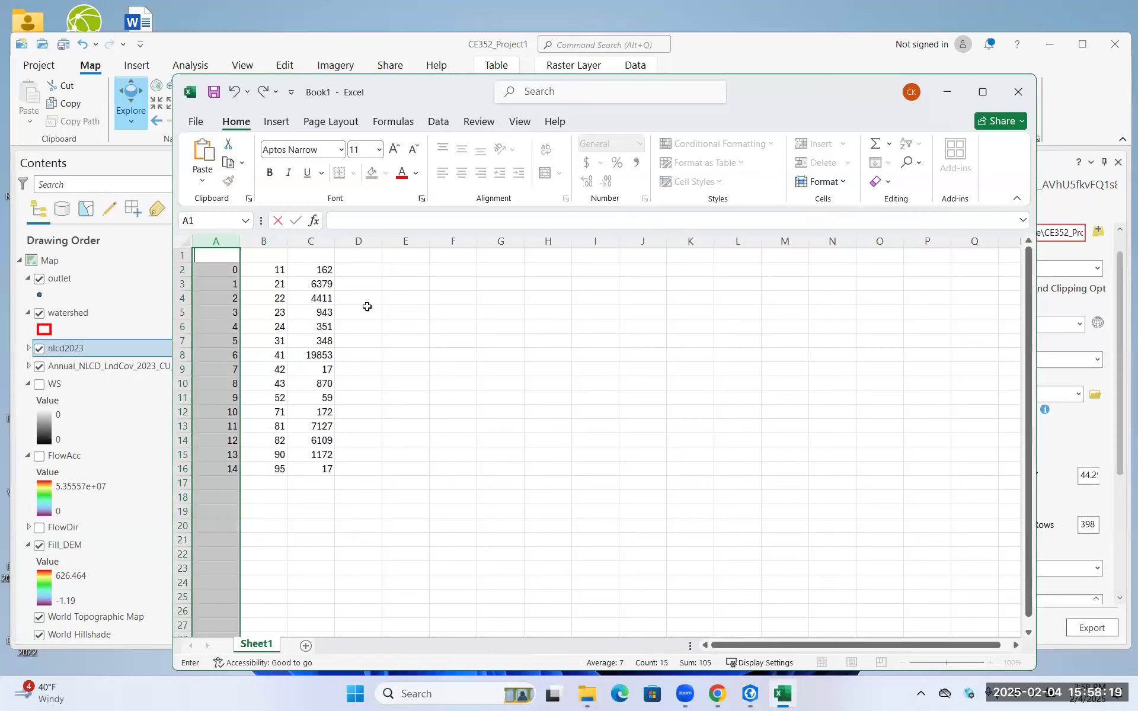
click(393, 362)
click(217, 236)
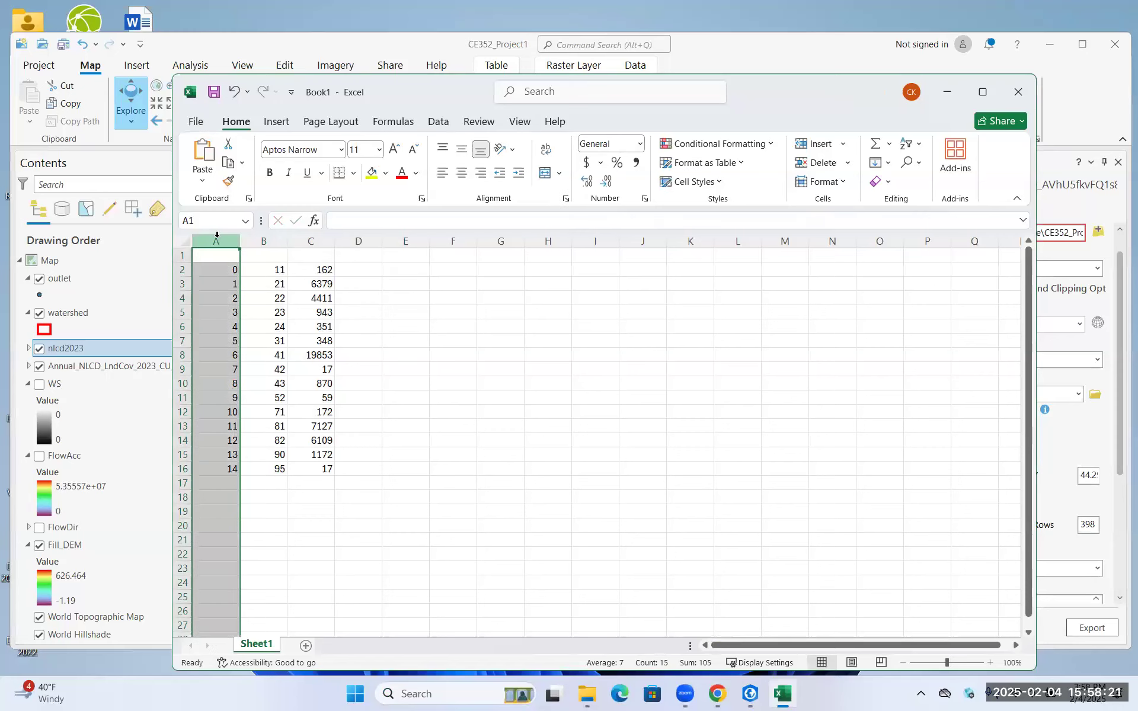
key(Delete)
click(276, 268)
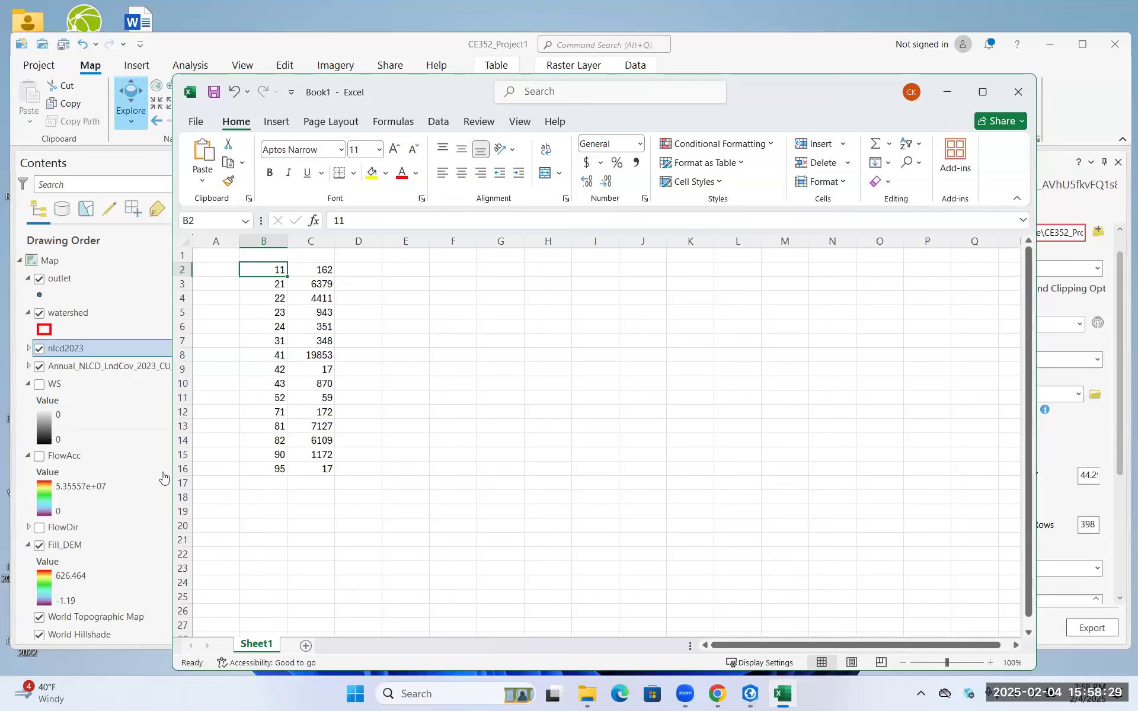
Switch to the Project 1 Moodle page in Chrome, open Helpful links and follow the NLCD legend link
key(alt+Tab)
scroll(188, 320, down, 2)
click(181, 315)
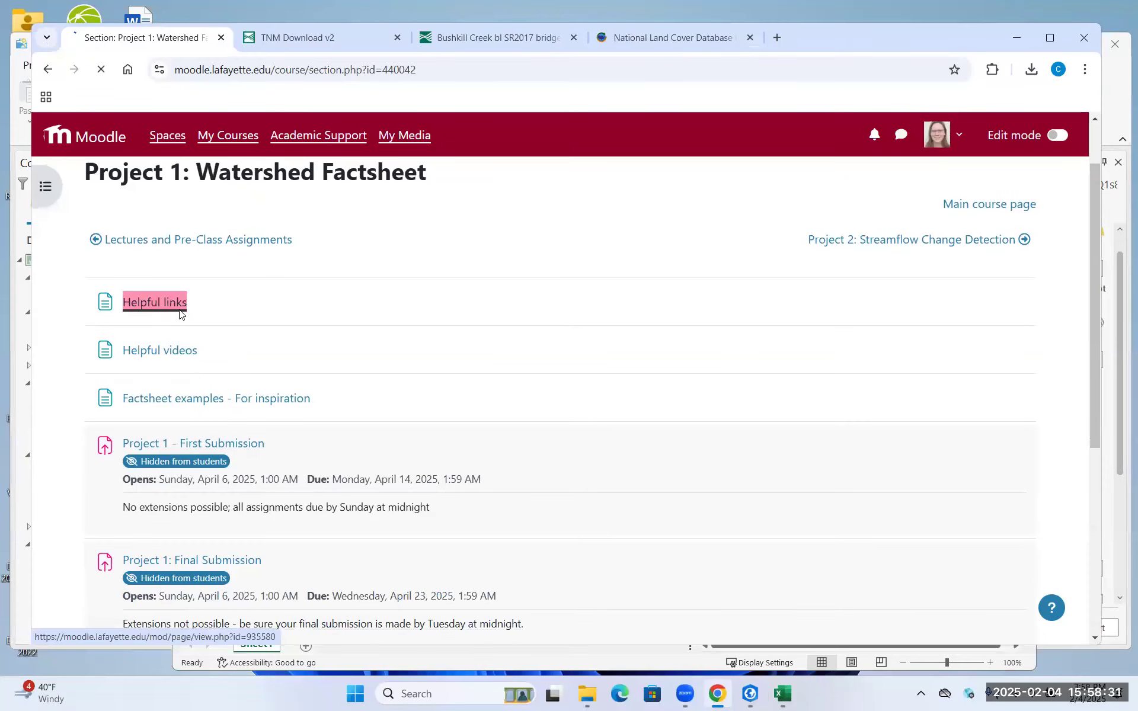
scroll(224, 448, down, 1)
click(224, 446)
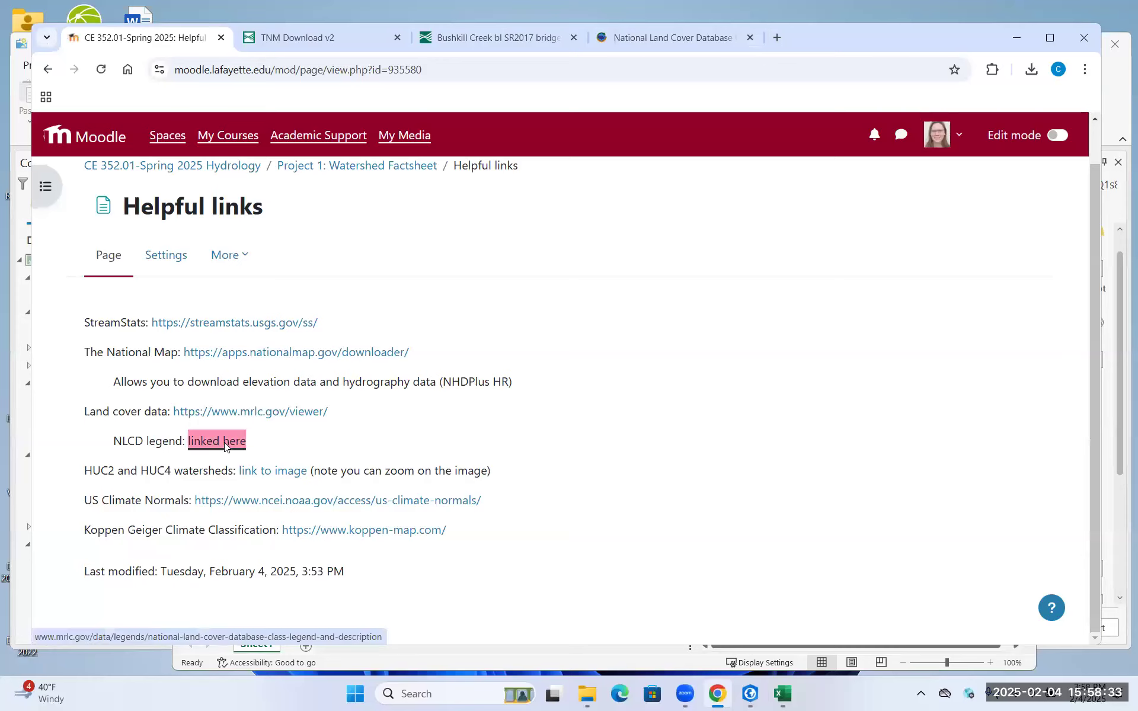
Review the class values and descriptions in the NLCD legend table, from water through forest, and minimize the browser
scroll(274, 379, down, 8)
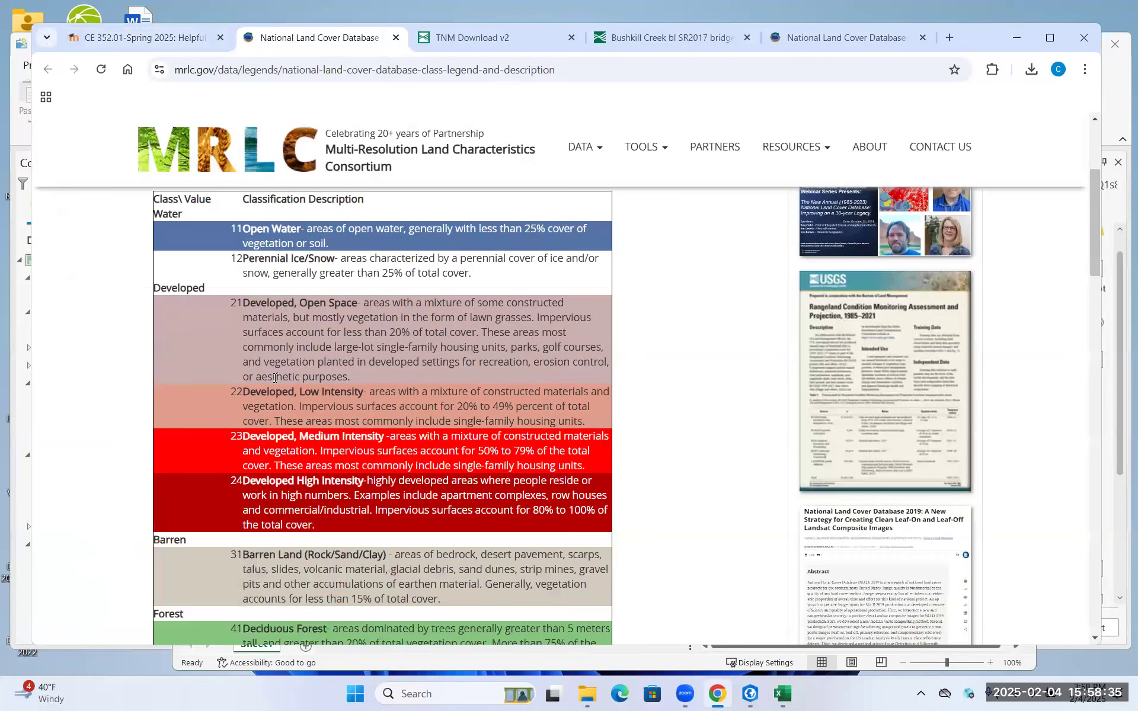
scroll(275, 378, down, 2)
scroll(274, 377, up, 3)
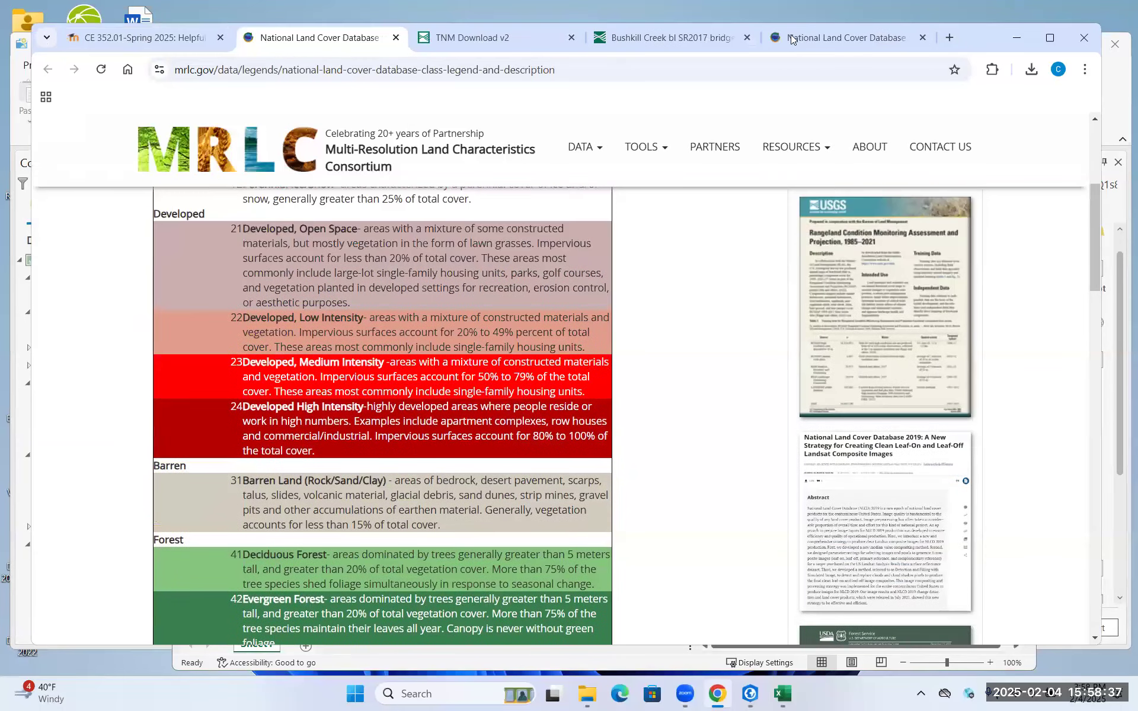
click(1013, 42)
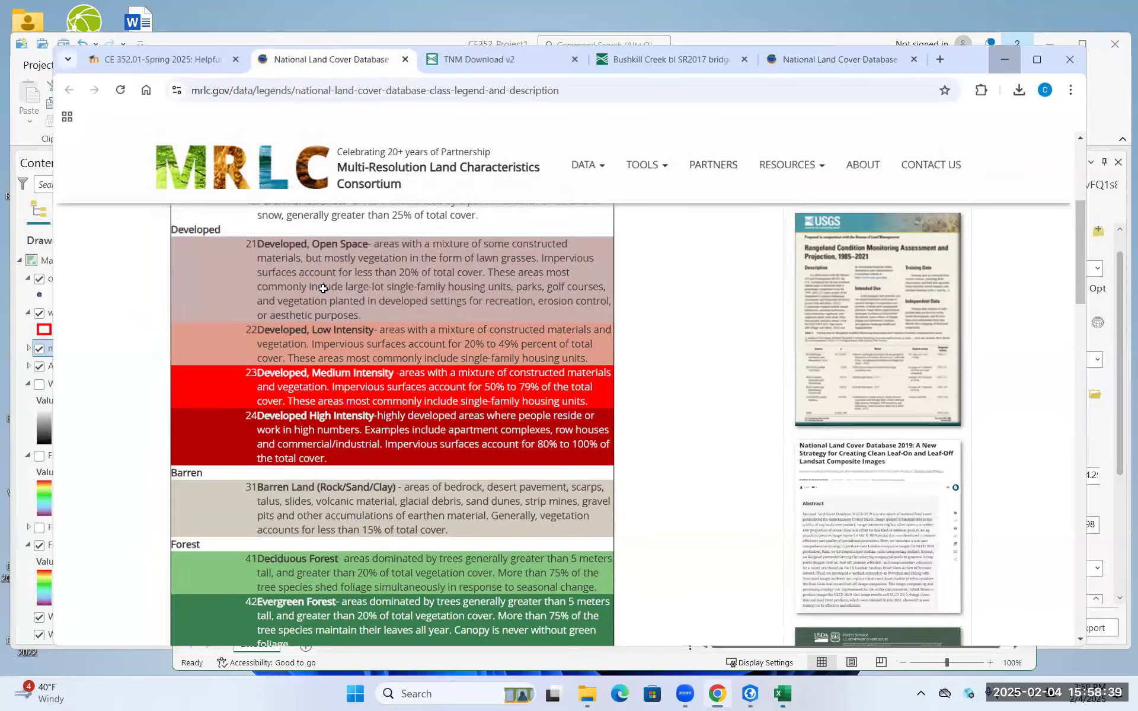
Look over the pasted class values in column B and their cell counts in column C of the workbook
click(326, 268)
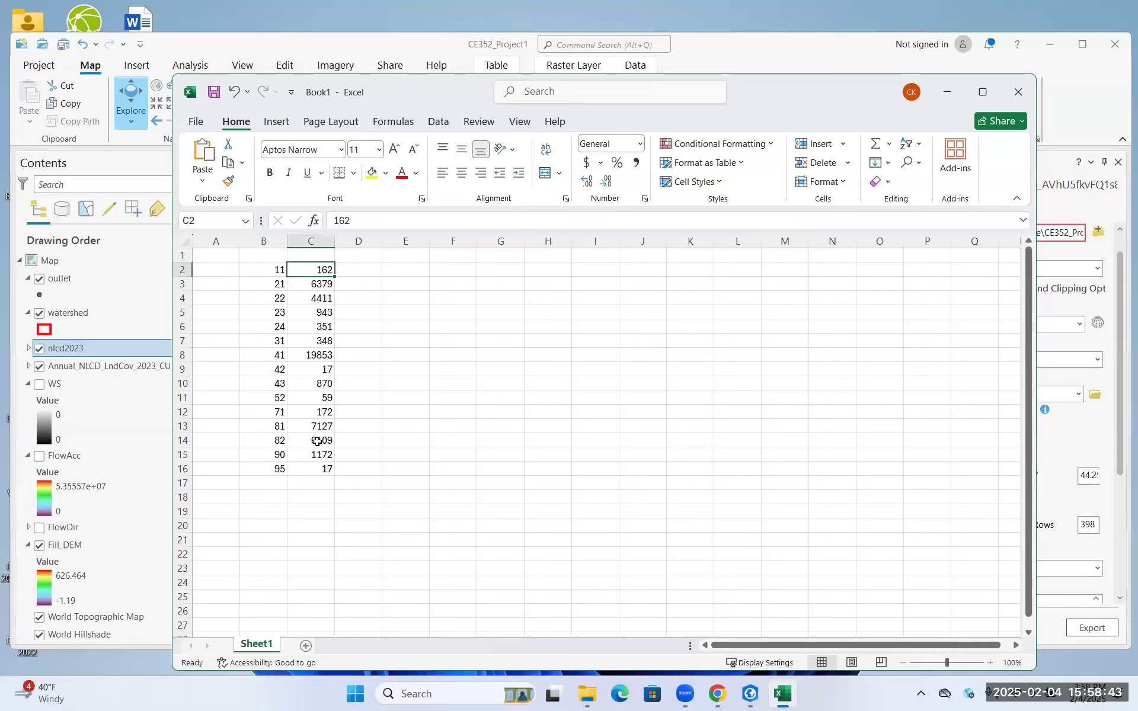
click(303, 499)
drag(320, 468, 322, 266)
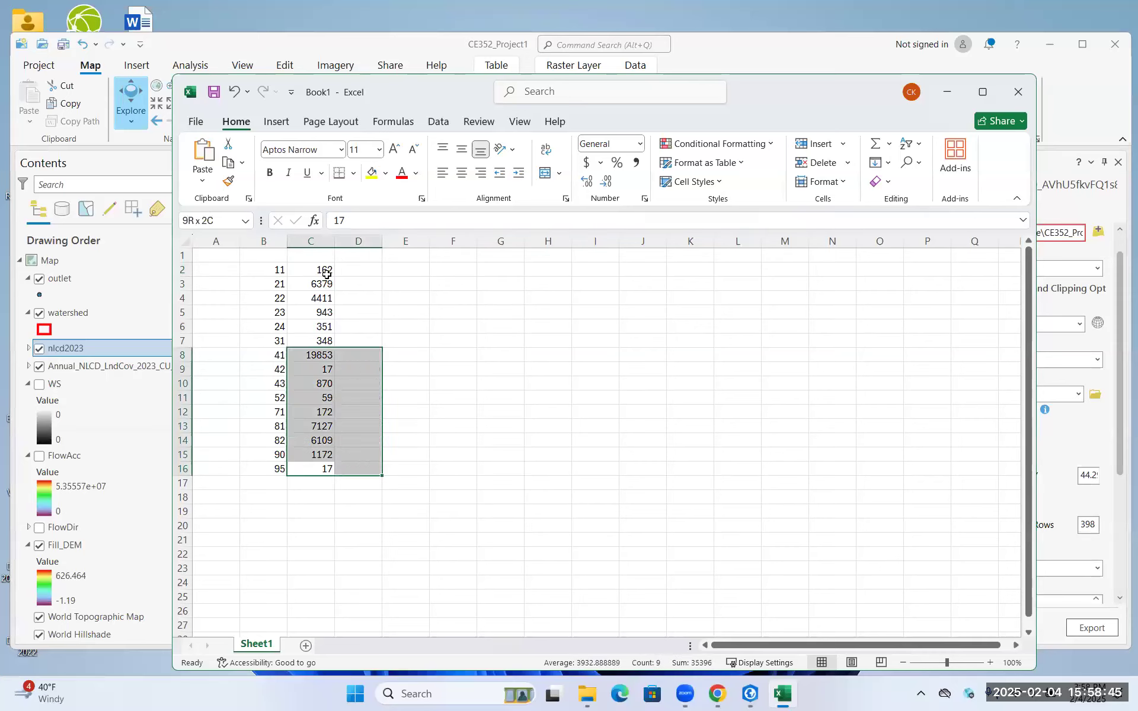
click(359, 269)
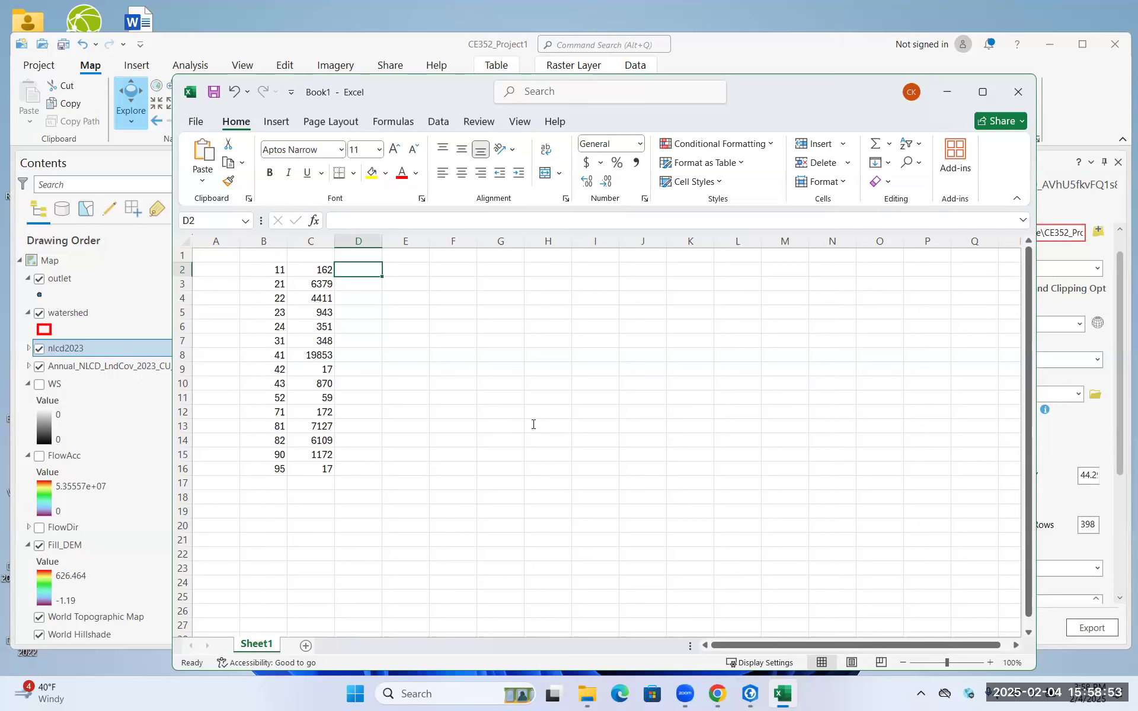
click(475, 338)
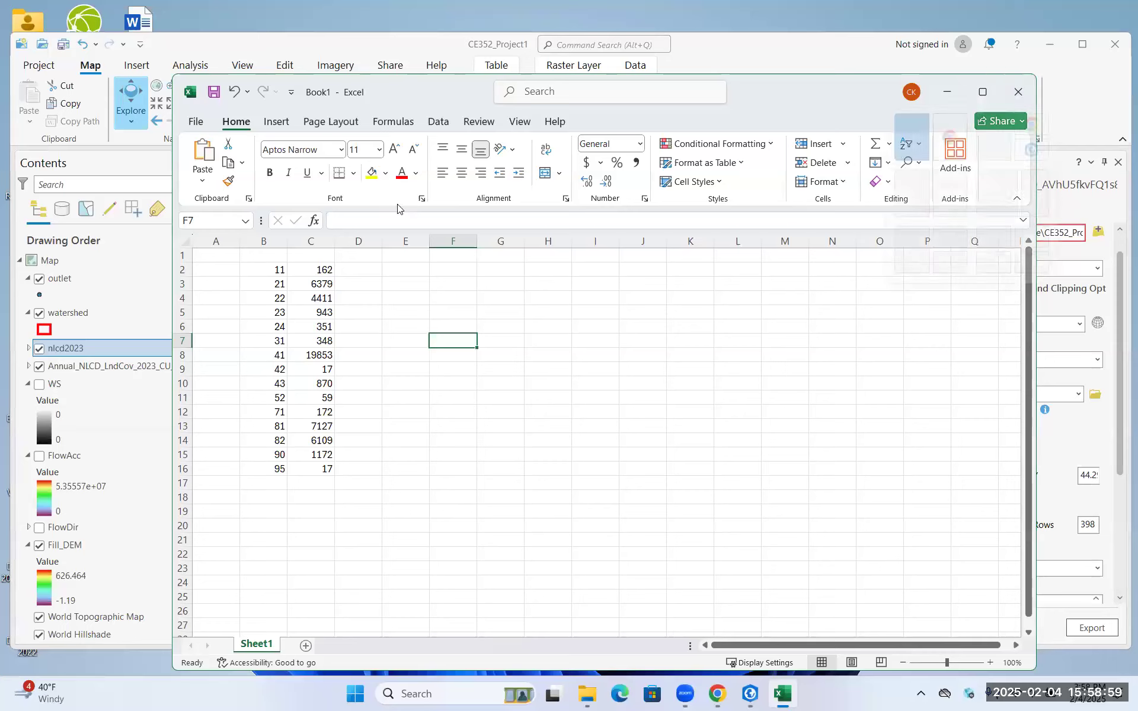
click(460, 481)
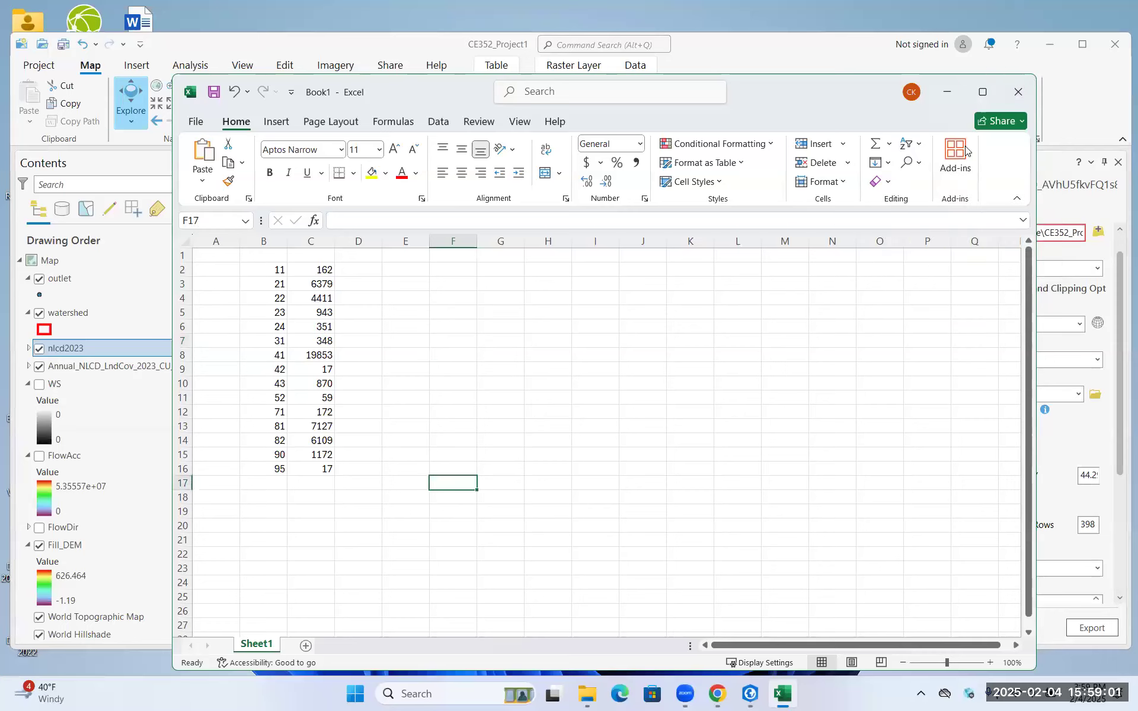
Switch to ArcGIS Pro, close the Export Raster pane and recentre the map on the watershed
click(322, 45)
click(322, 286)
drag(540, 348, 606, 359)
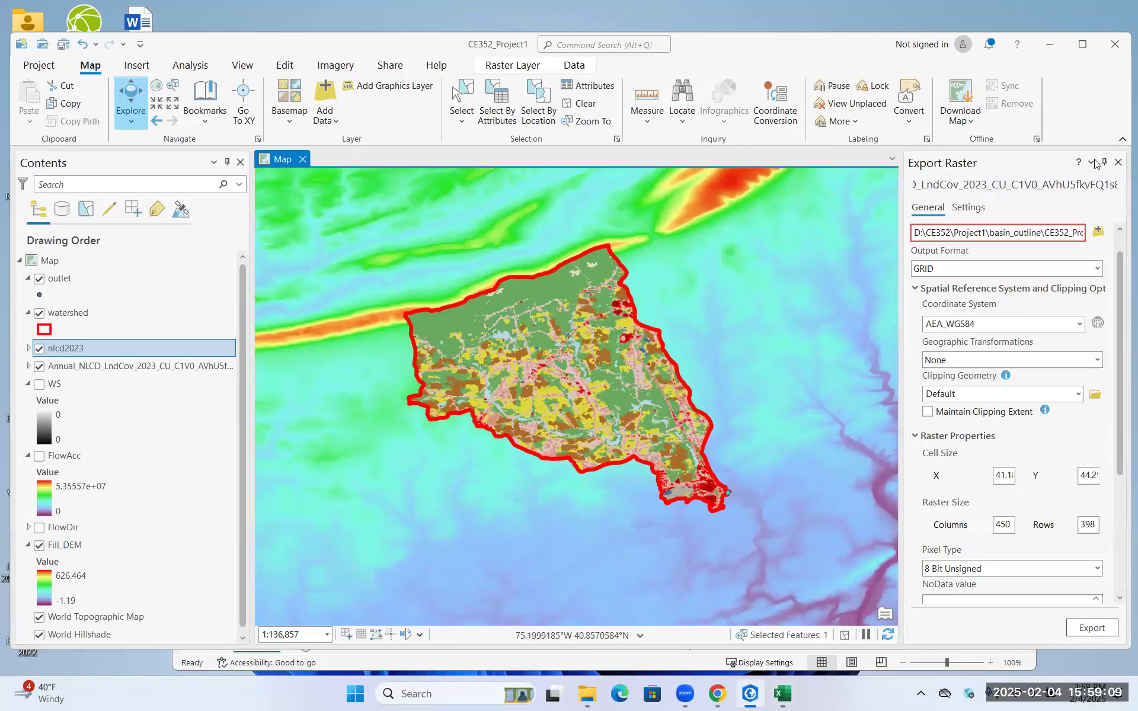
click(1119, 162)
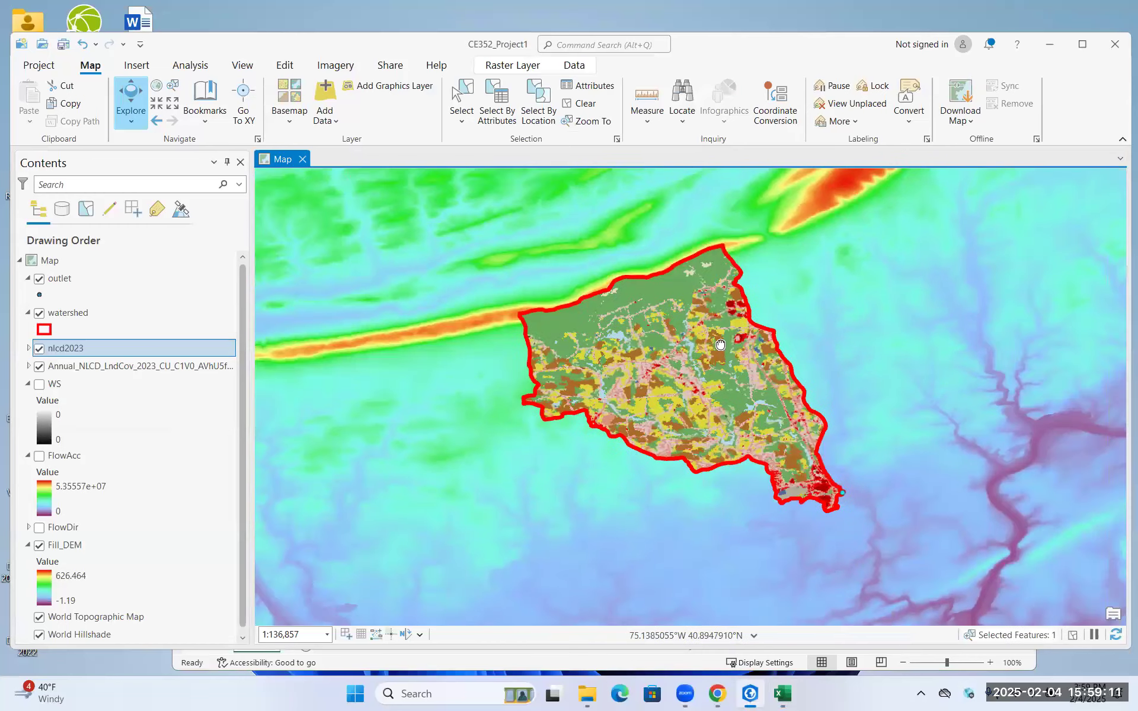
drag(718, 345, 572, 338)
scroll(546, 362, down, 1)
scroll(546, 363, up, 1)
drag(447, 390, 486, 393)
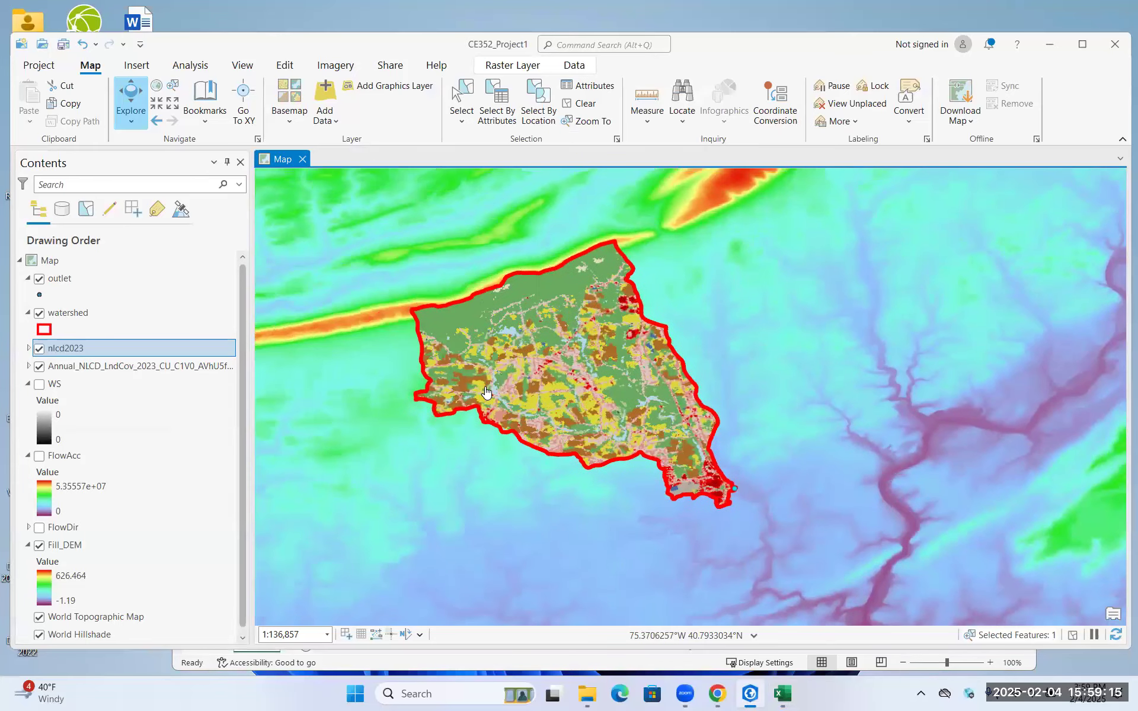
Remove the original Annual_NLCD_LndCov_2023 raster layer from the map
click(38, 349)
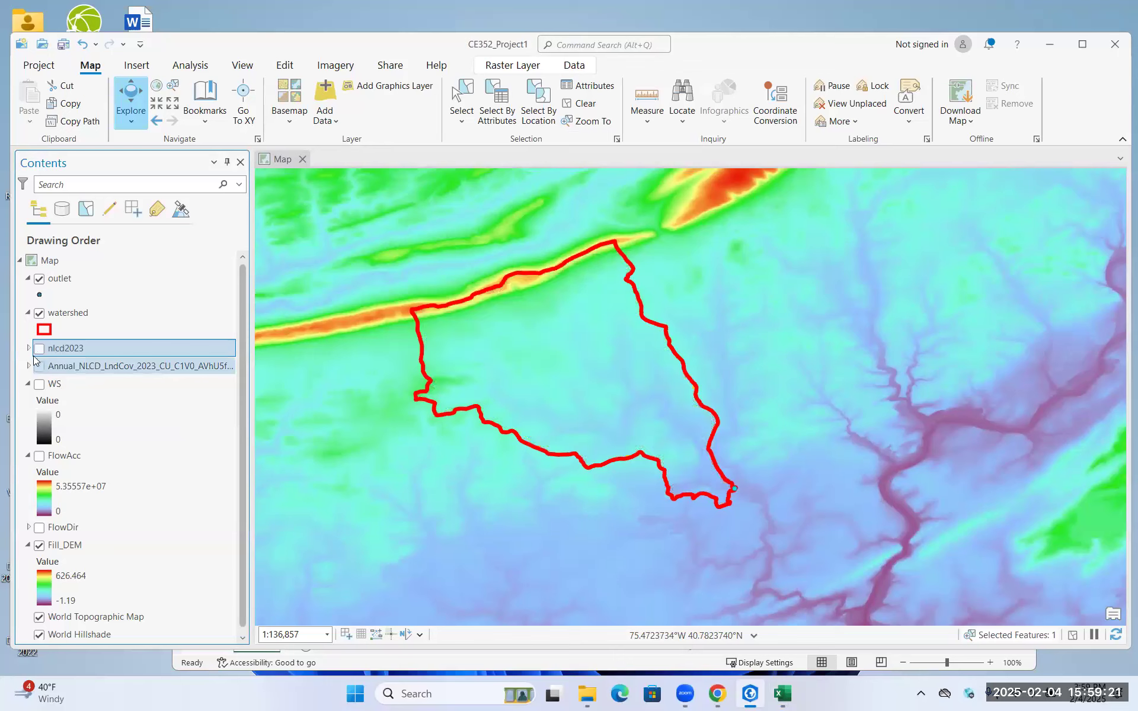
right_click(57, 365)
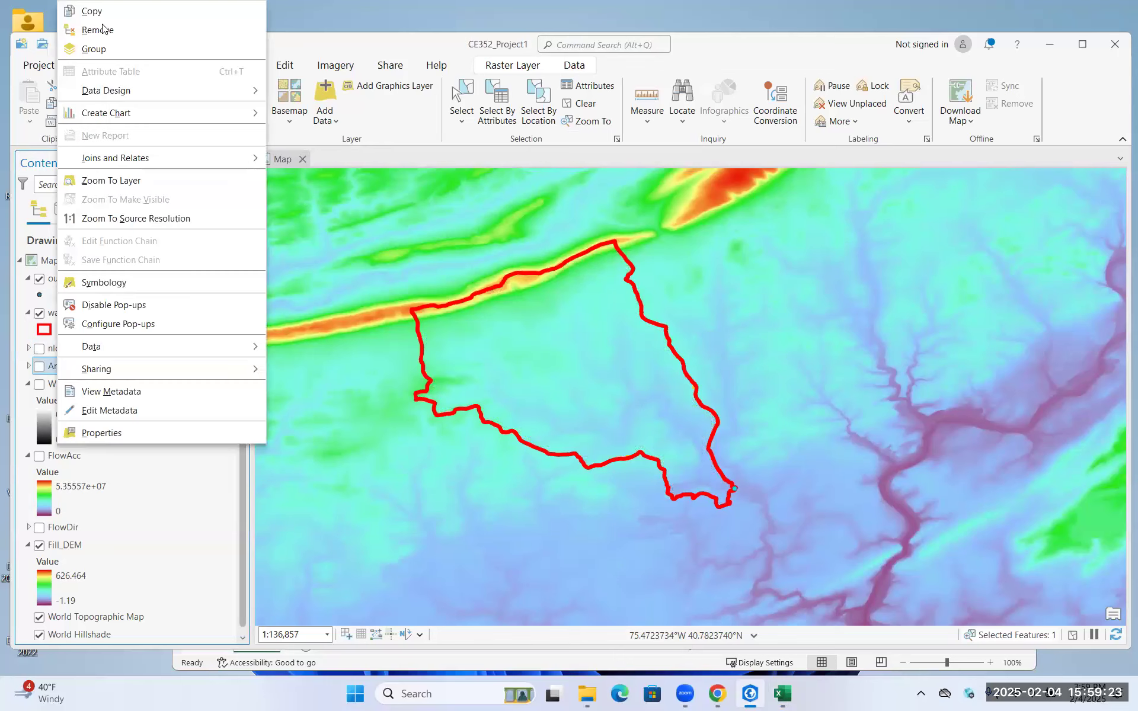
click(98, 30)
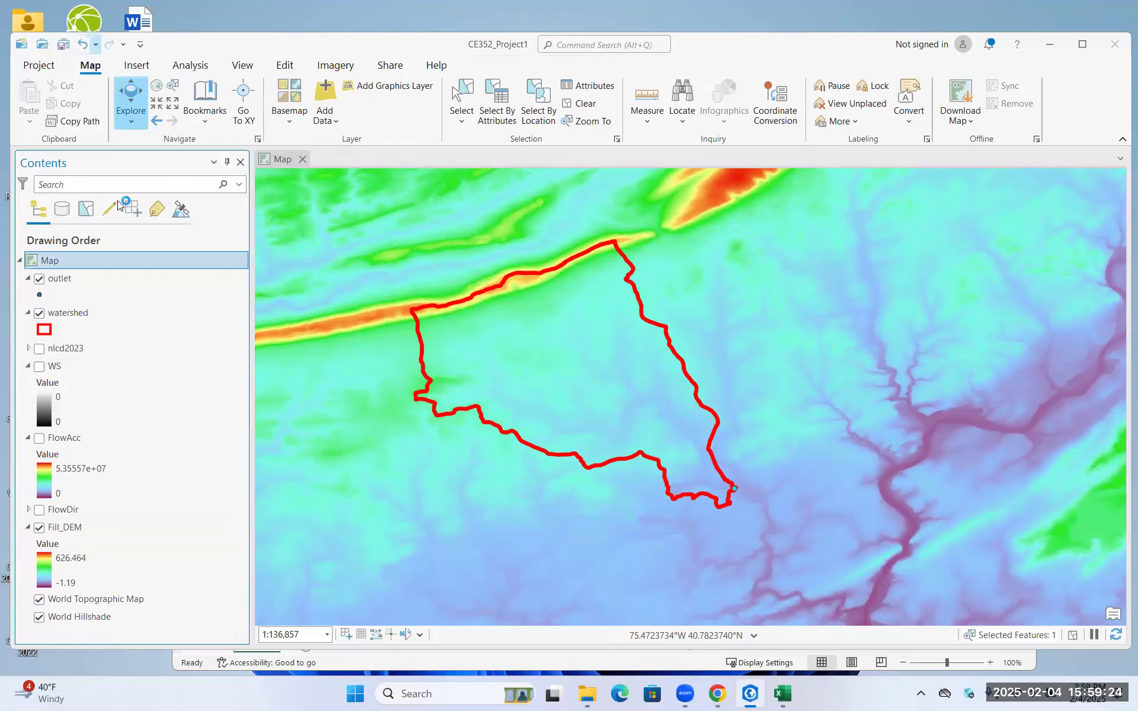
Hide the nlcd2023 layer and collapse its legend in the layer list
click(28, 348)
click(36, 348)
click(28, 348)
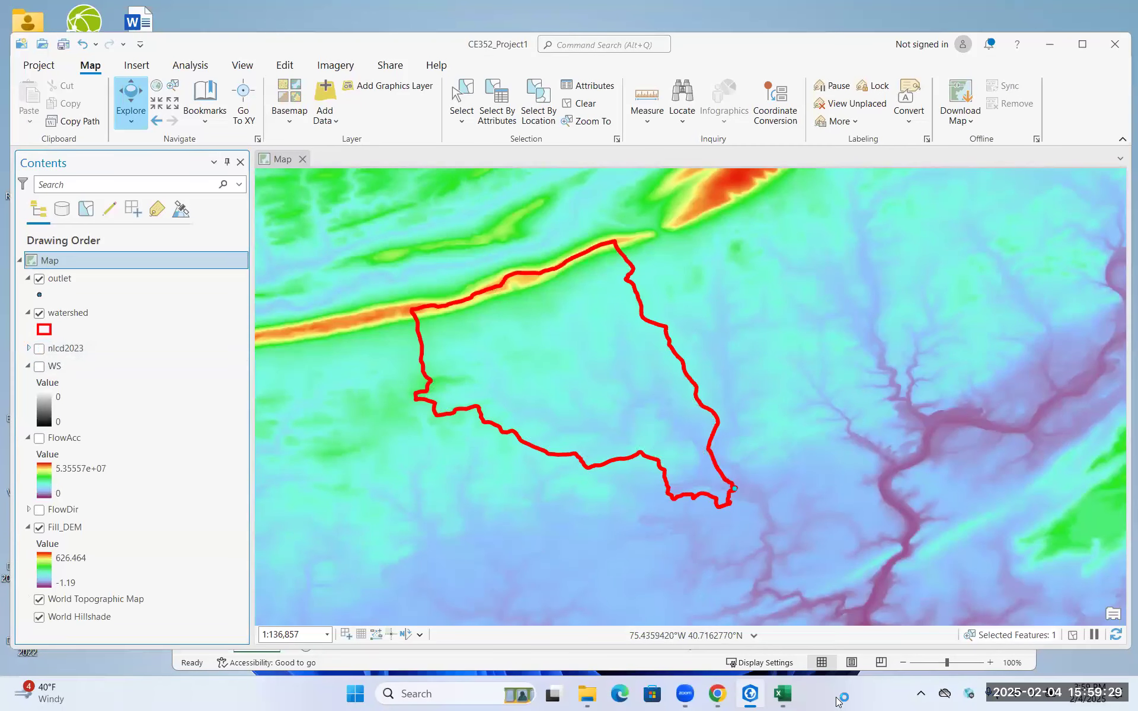
click(748, 695)
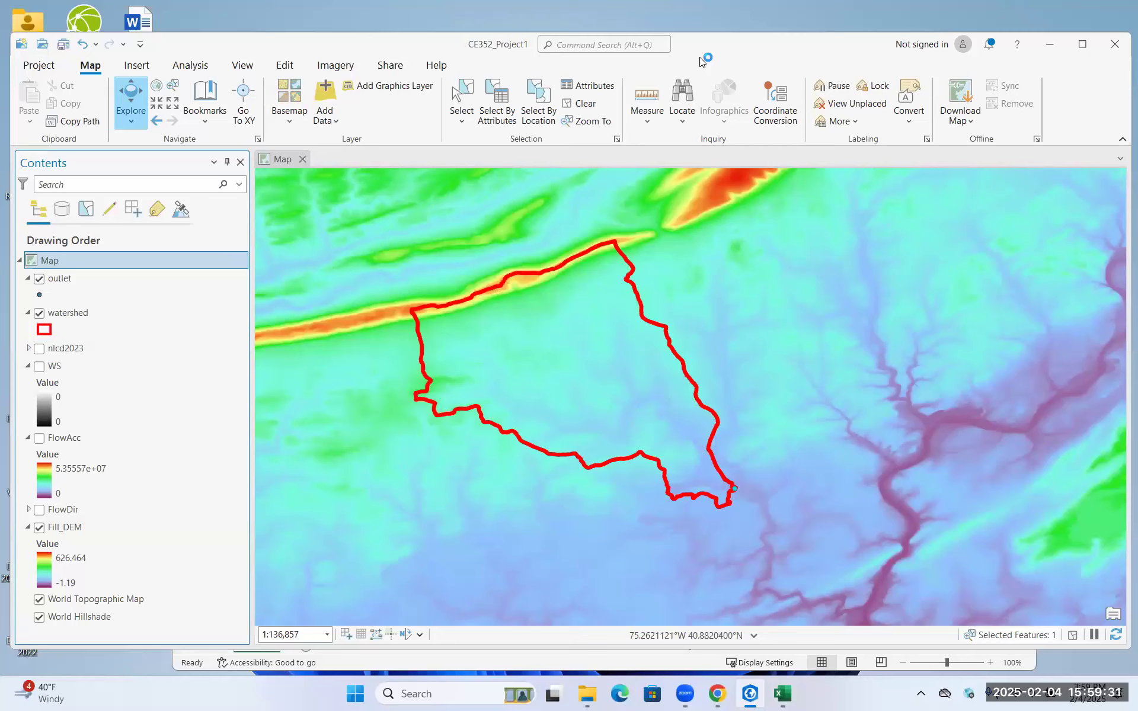